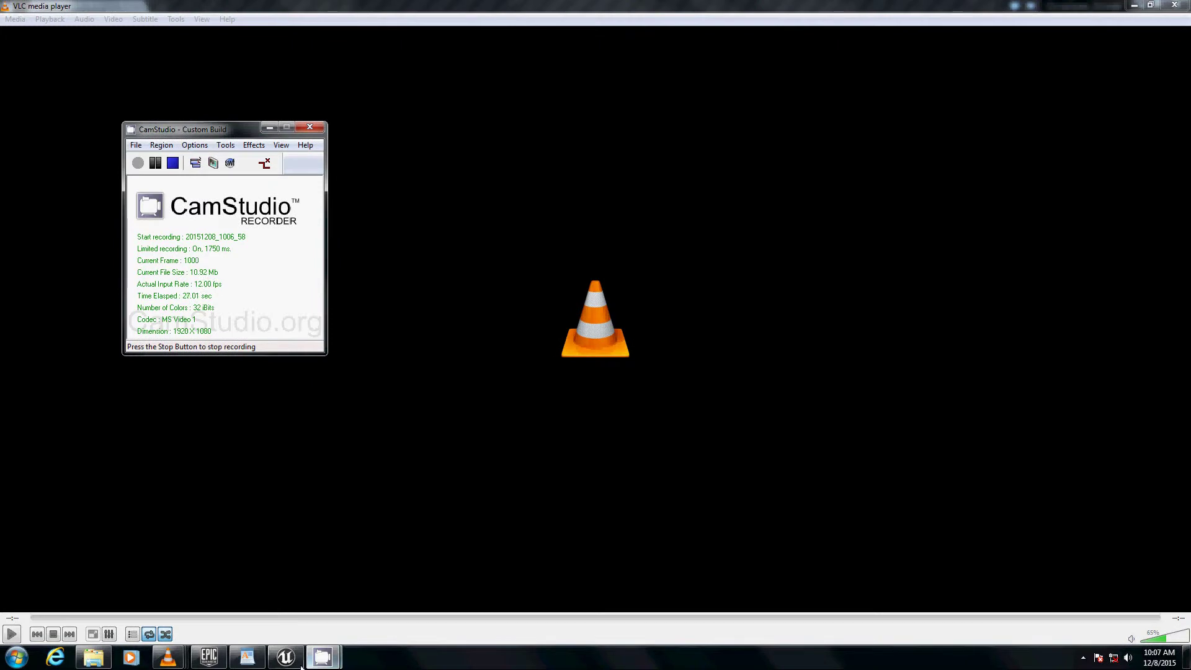
Step: Switch to the Unreal Editor and look over the tank and green ramp in the open level
left_click(362, 516)
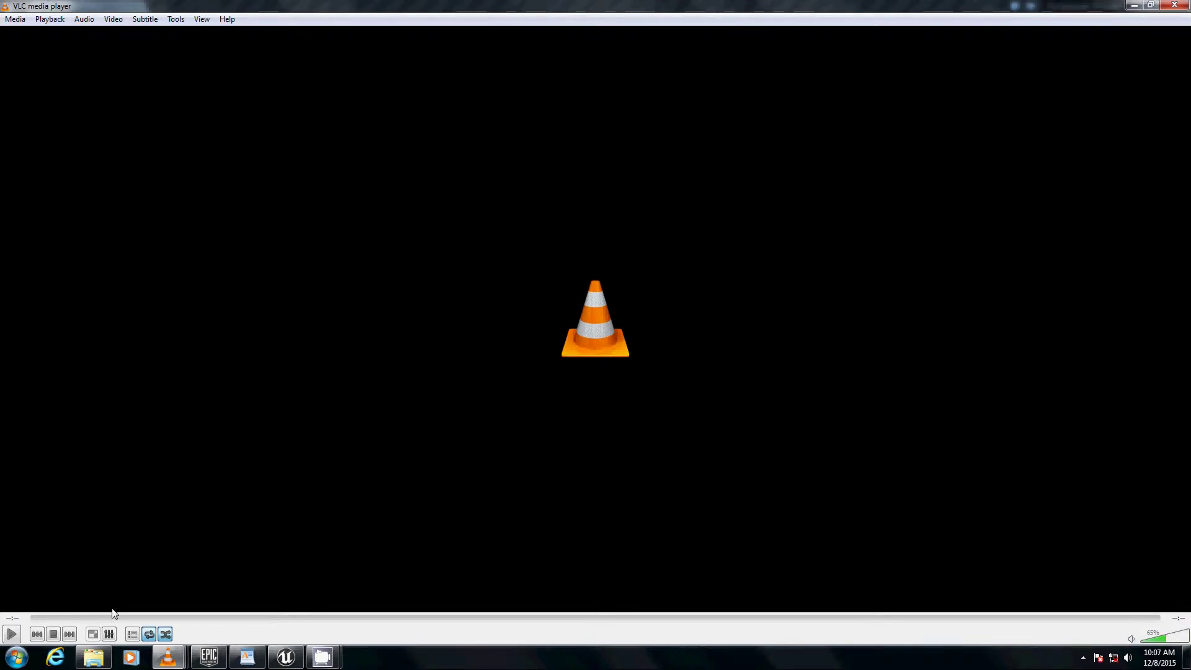
left_click(297, 662)
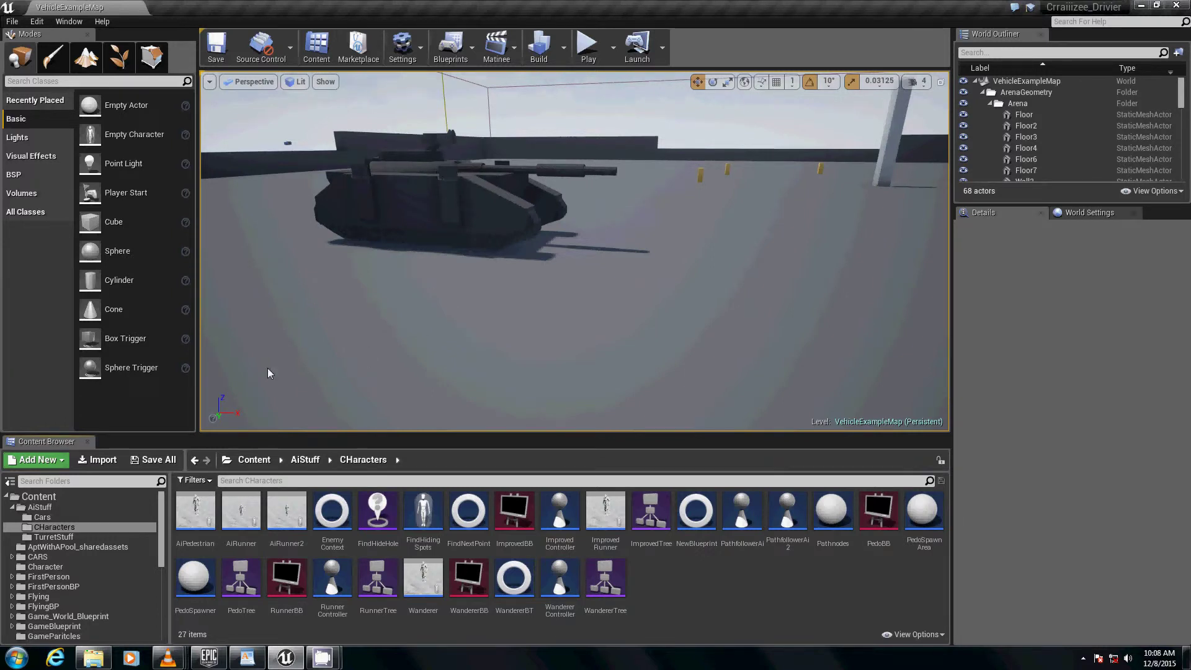
right_click_drag(618, 161, 1179, 235)
key("s")
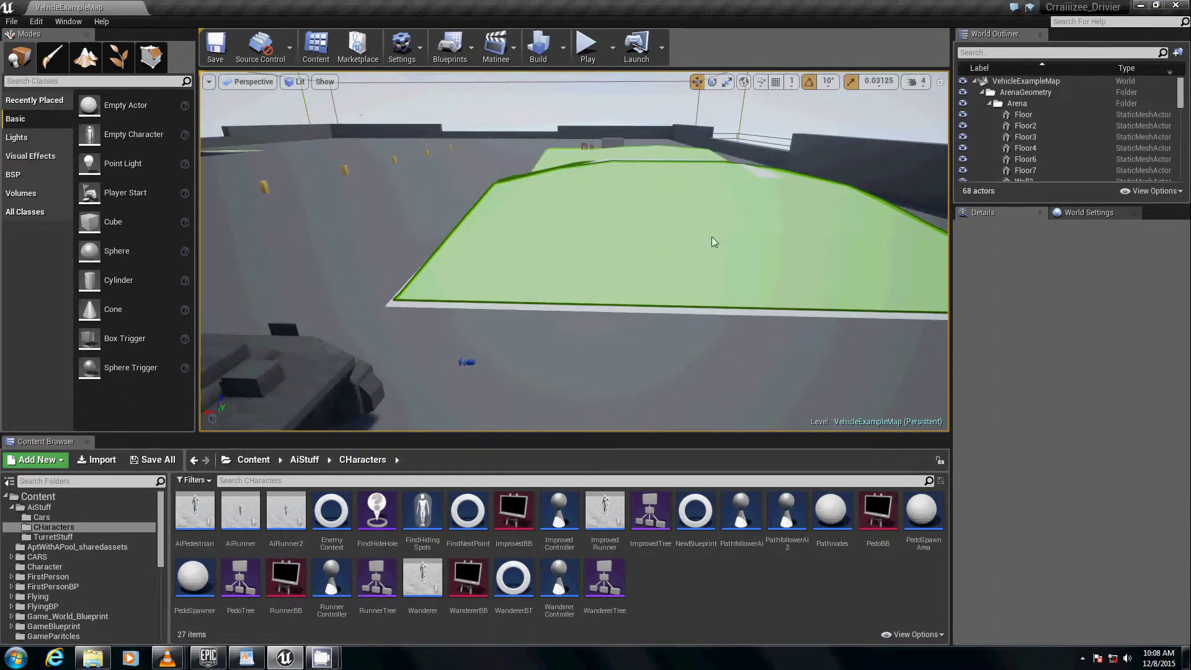
right_click_drag(672, 173, 722, 194)
right_click_drag(783, 220, 901, 222)
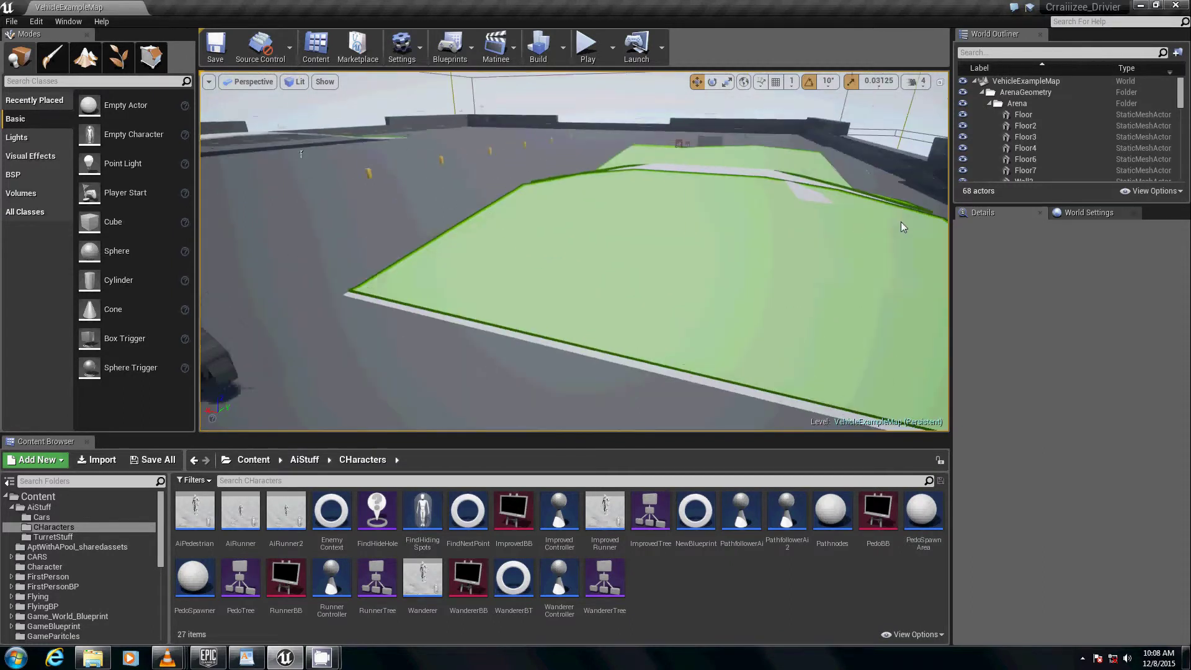
right_click_drag(765, 168, 678, 184)
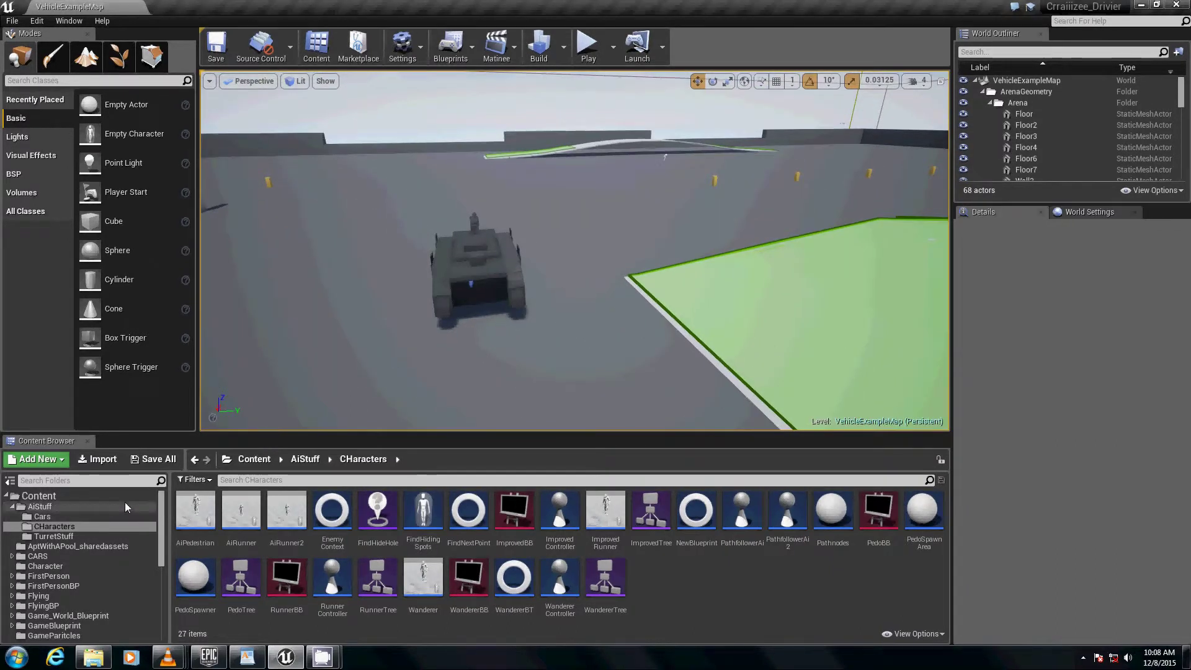
Step: Open the AptWithAPool level from the project's root Content folder
left_click(271, 459)
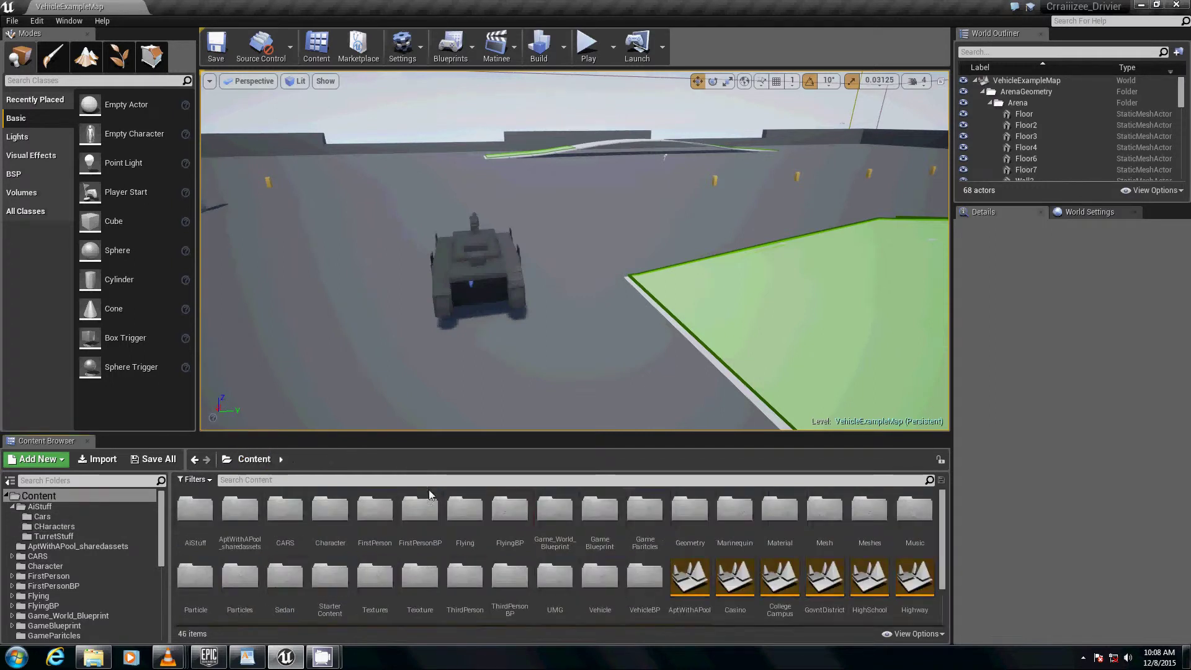
double_click(682, 598)
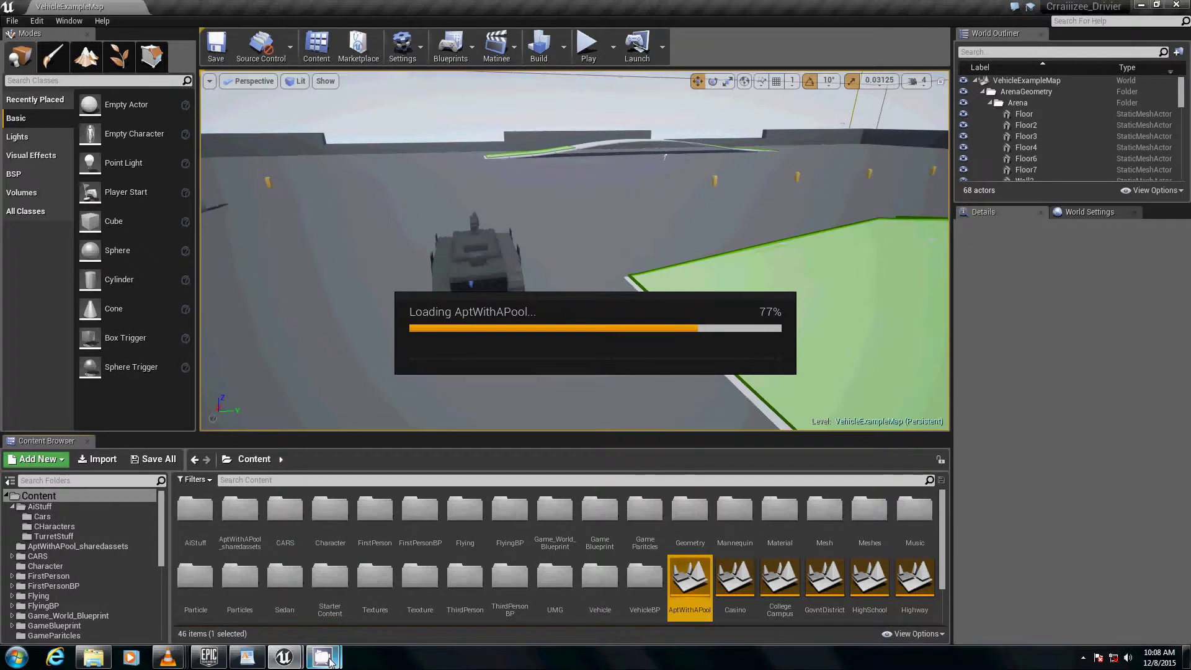
mouse_move(330, 661)
left_click(256, 592)
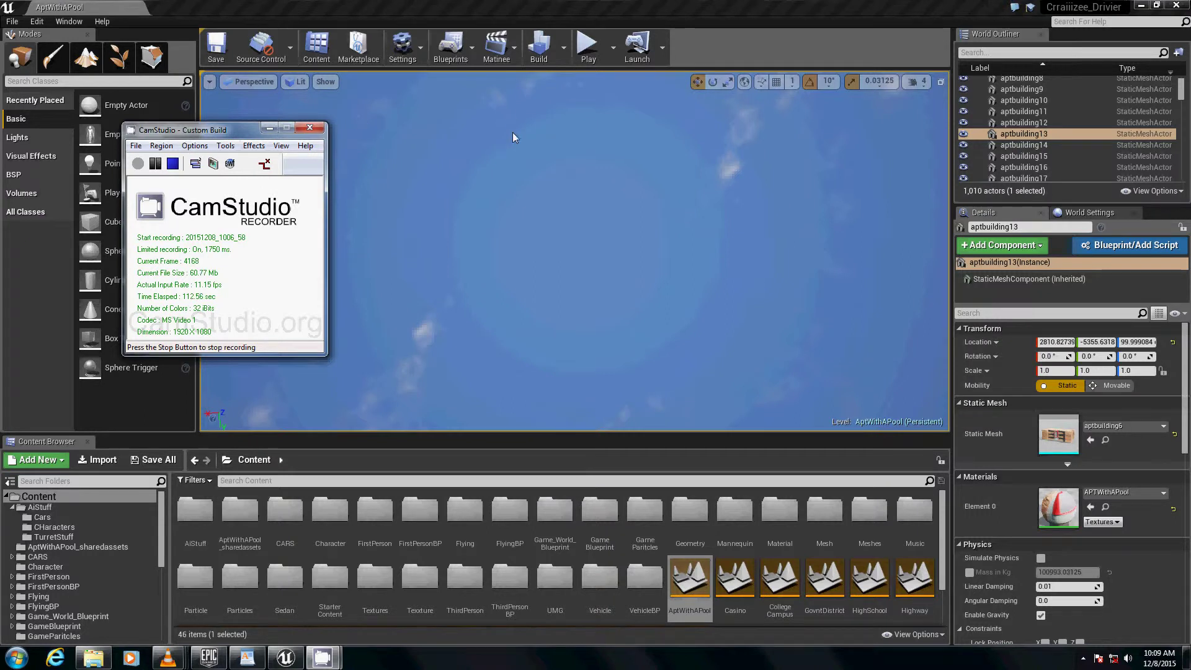
left_click_drag(512, 132, 486, 113)
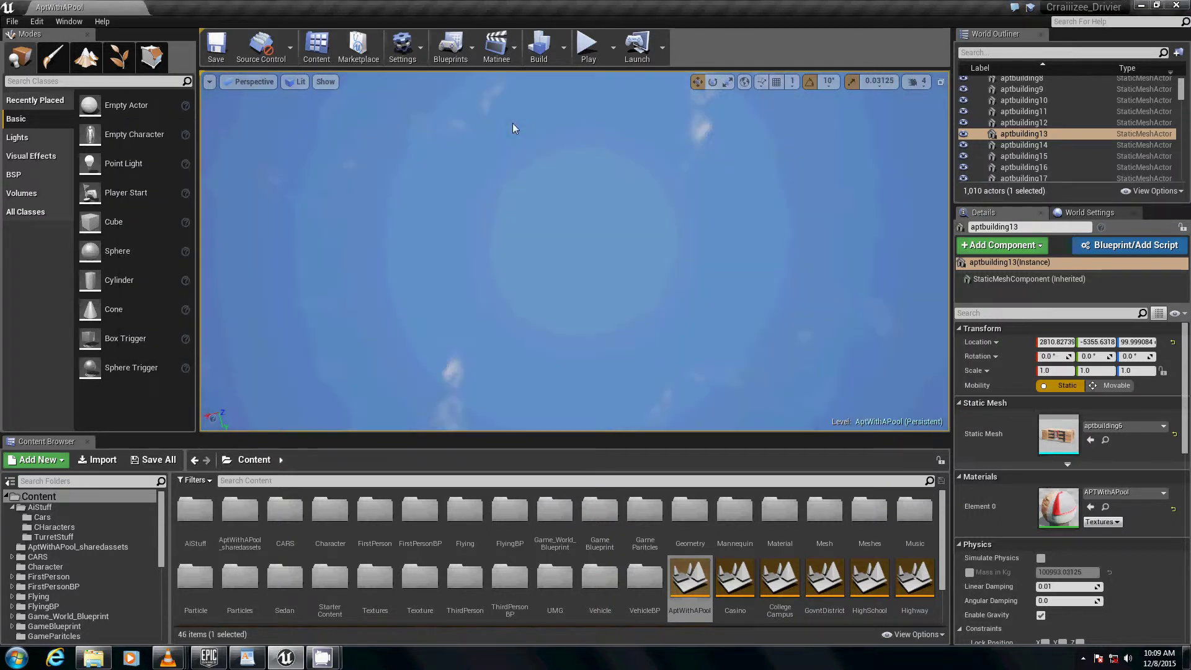
right_click_drag(512, 123, 1027, 33)
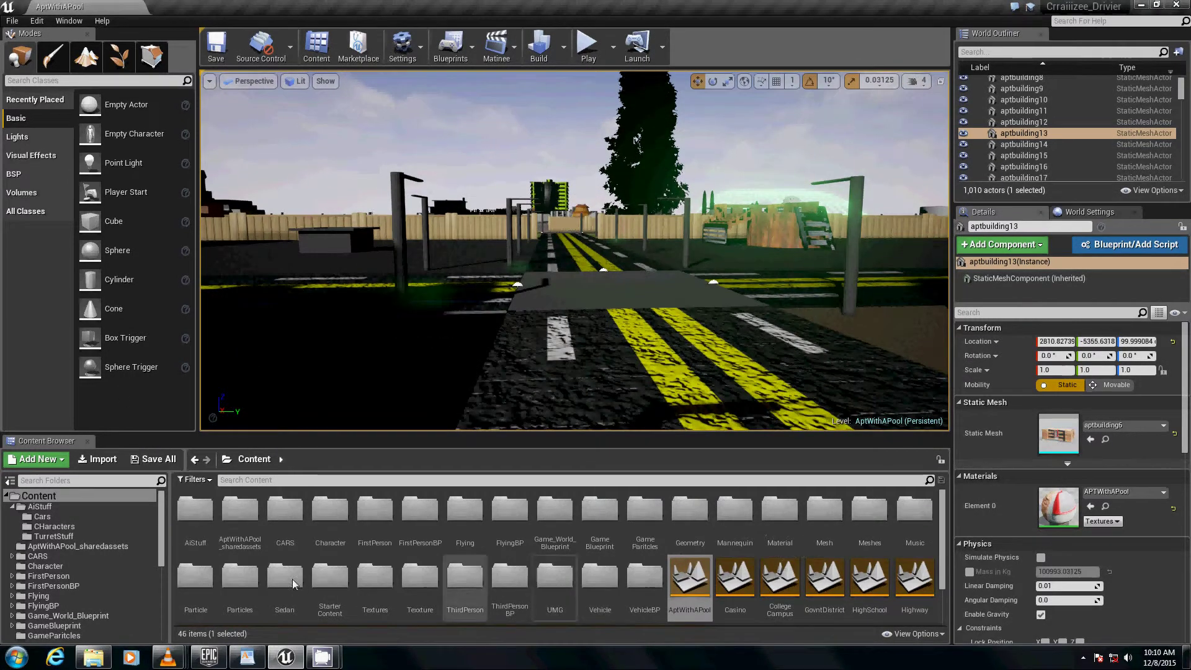
Step: Look through the assets in the CHaracters folder inside AiStuff and view the street in the level
double_click(209, 538)
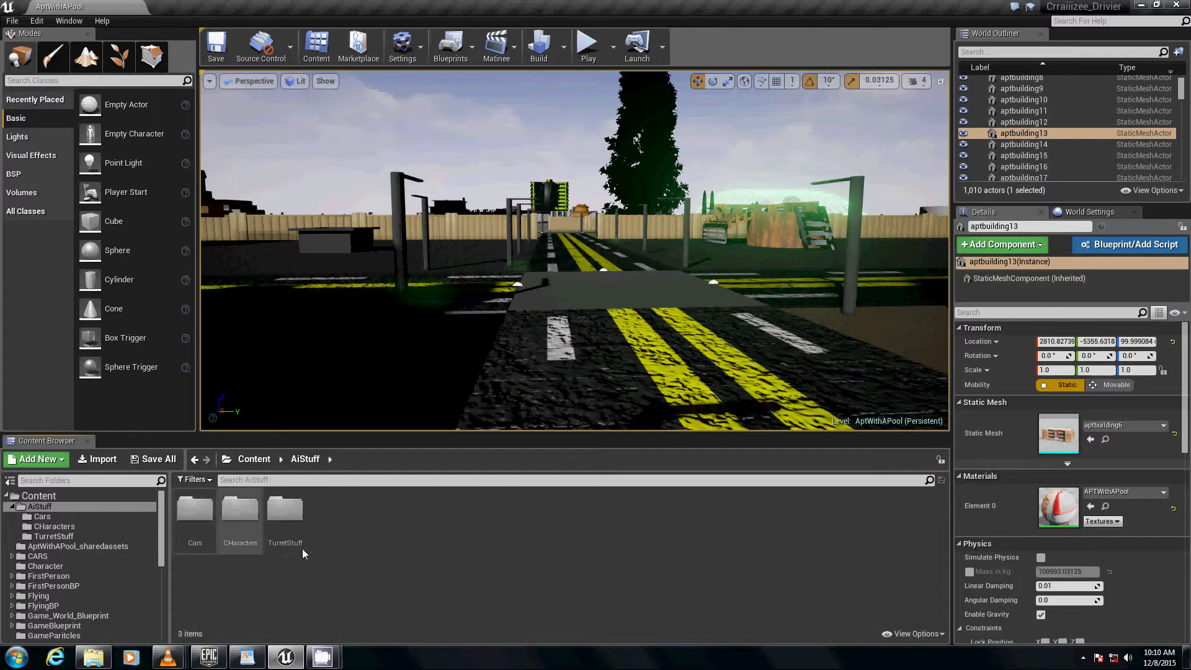
double_click(242, 522)
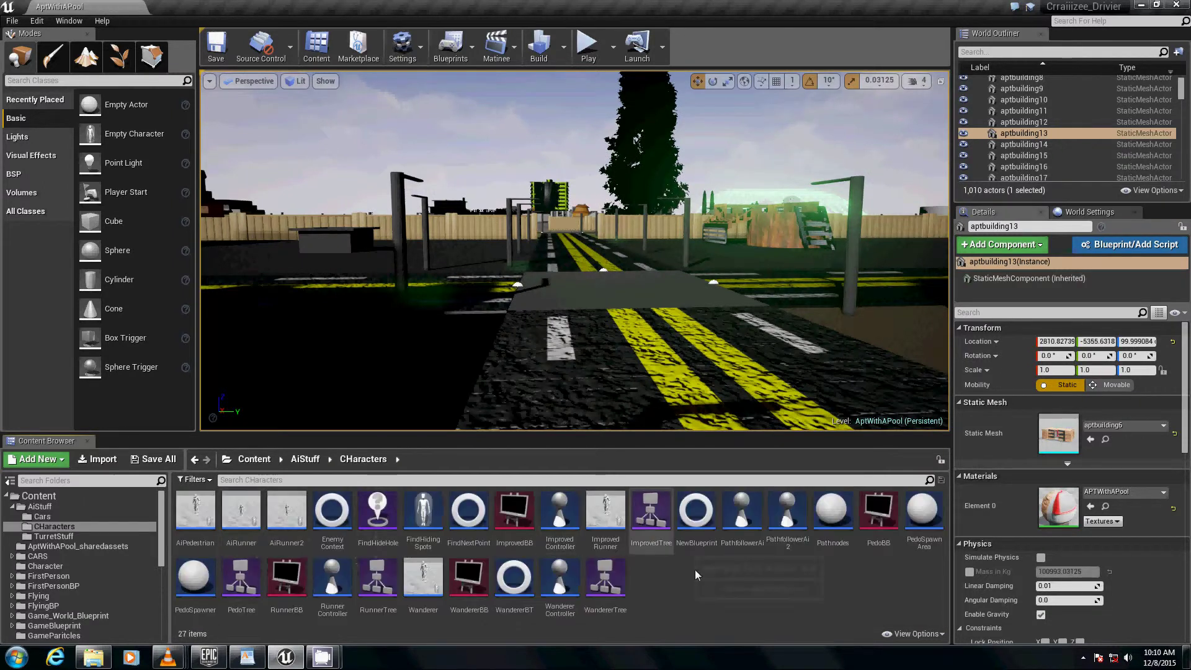
right_click_drag(570, 297, 483, 249)
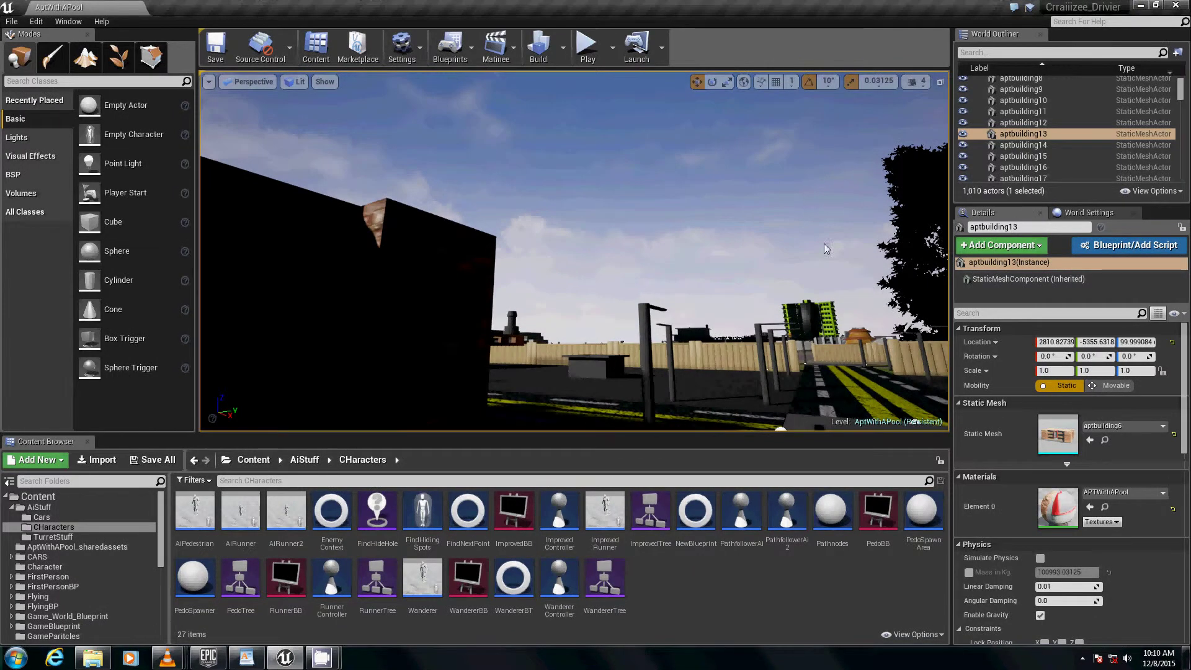
right_click_drag(580, 286, 757, 313)
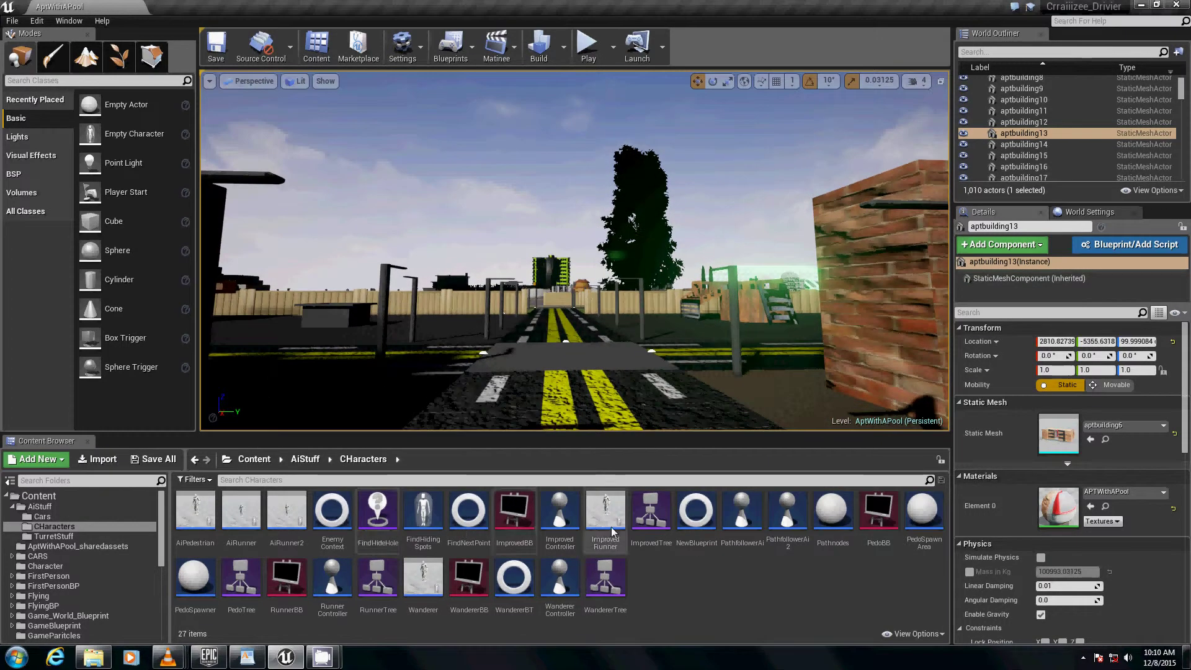
Step: Create a new folder named CharacterModelTPose inside the AiStuff folder
left_click(306, 459)
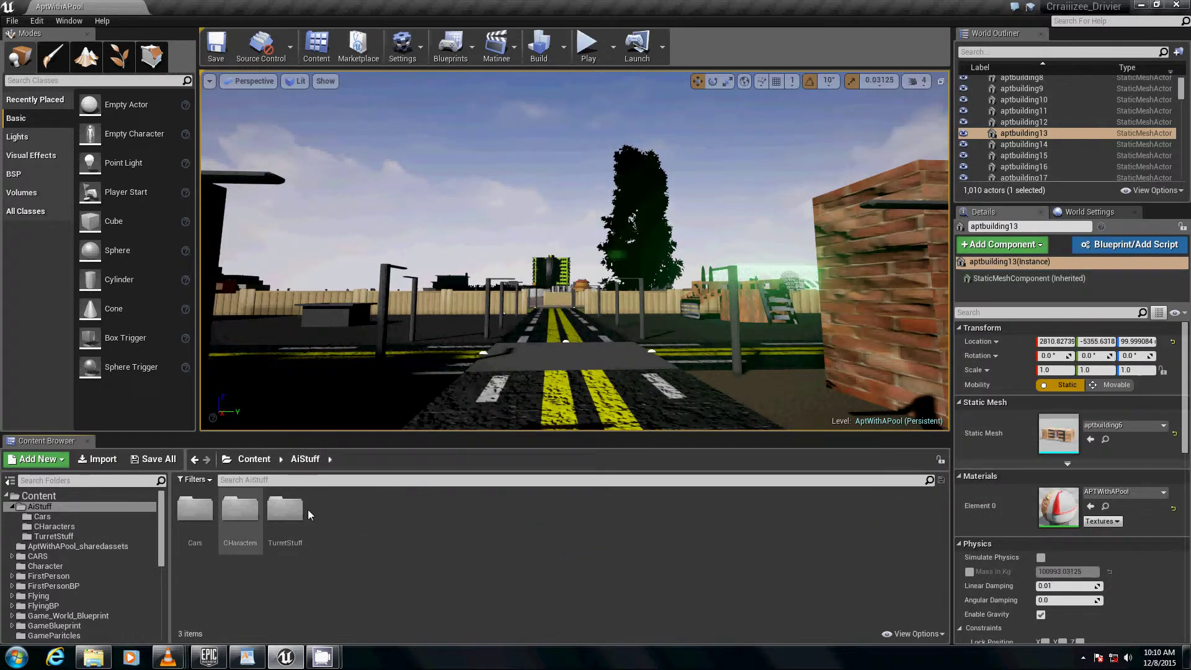
right_click(347, 521)
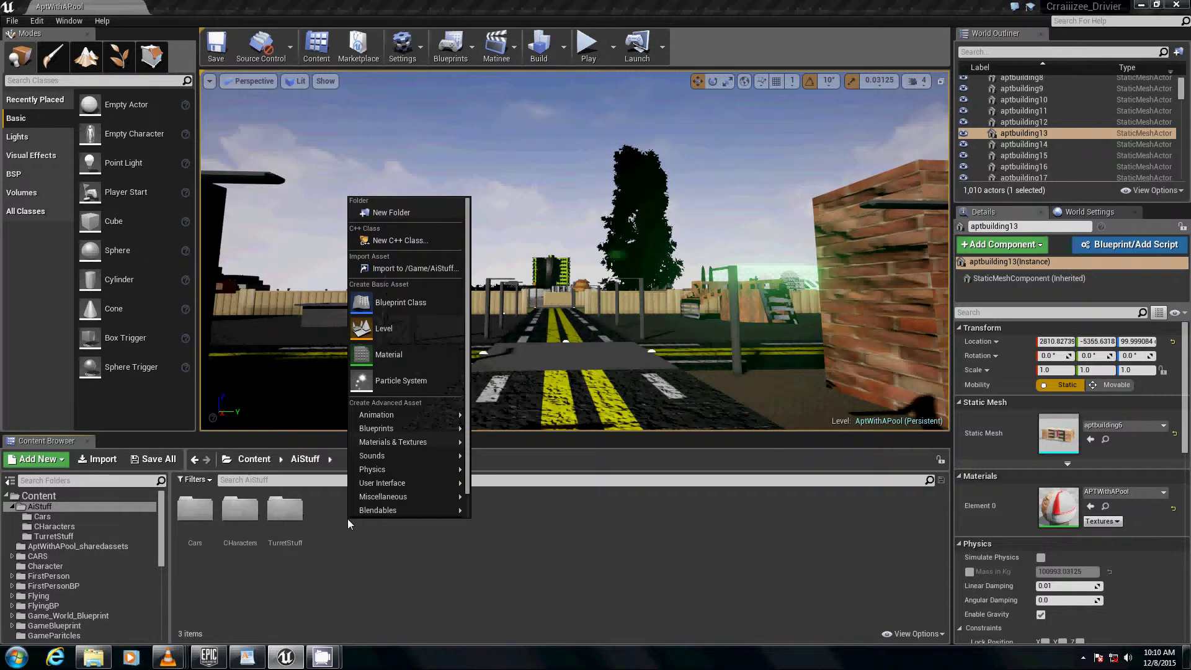
left_click(406, 212)
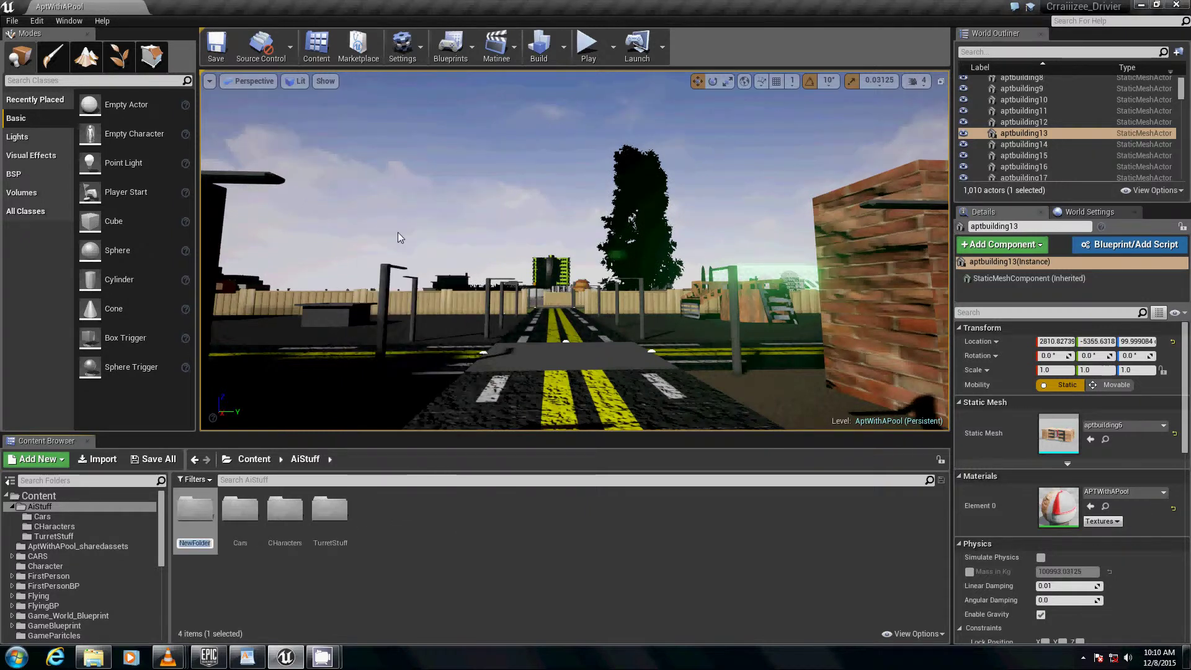
type("Characte")
type("rModel")
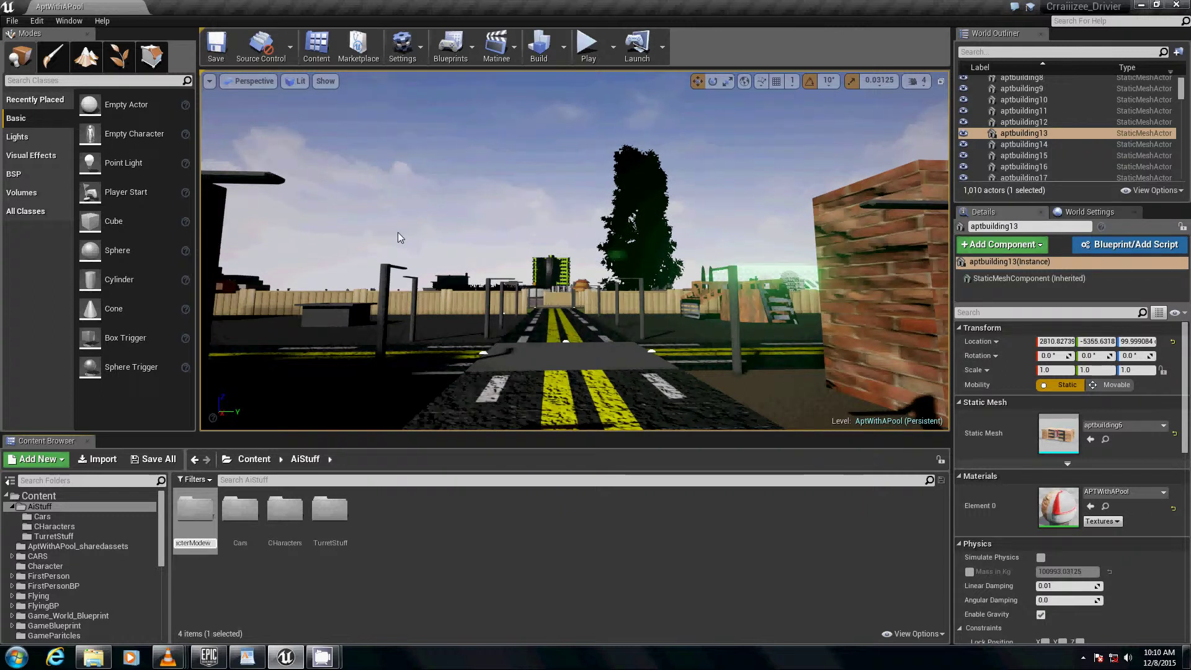
type("TPose")
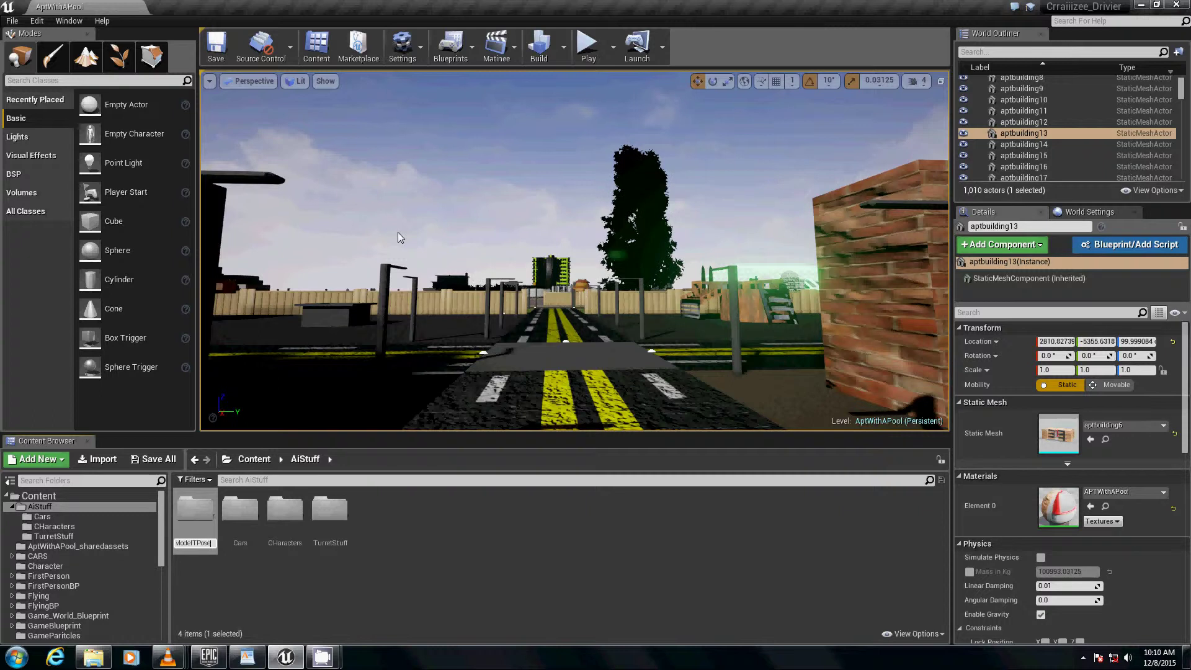
key("Return")
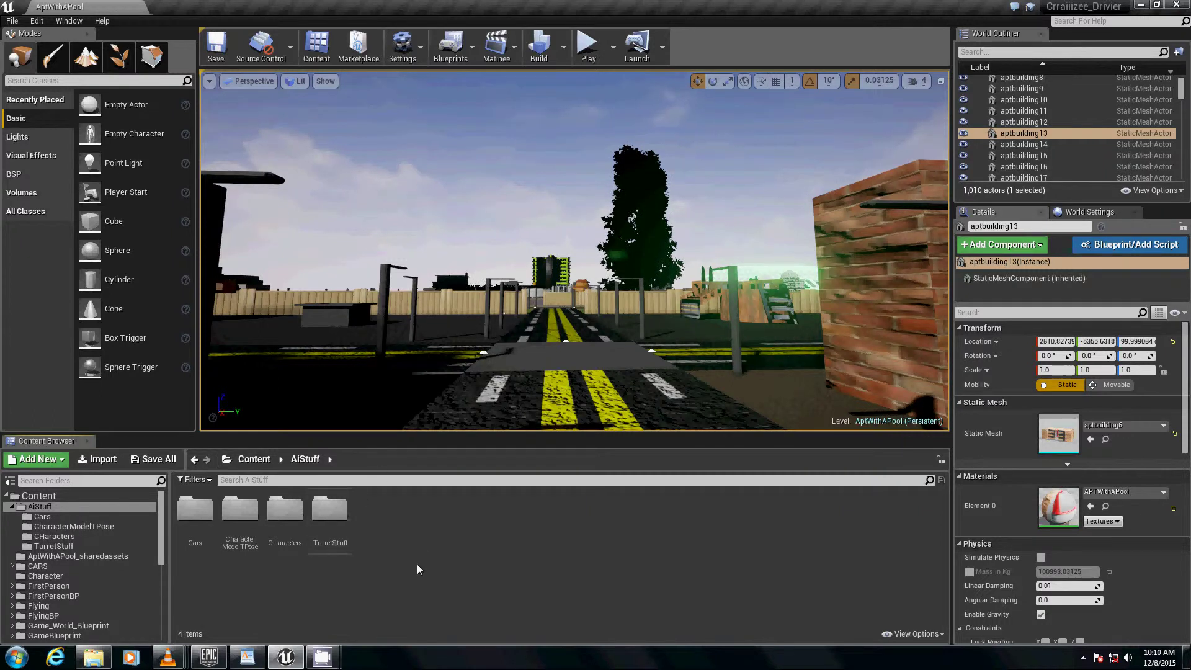
Step: Create another folder in AiStuff named CharacterModelAnimations, check inside it and return to AiStuff
right_click(418, 545)
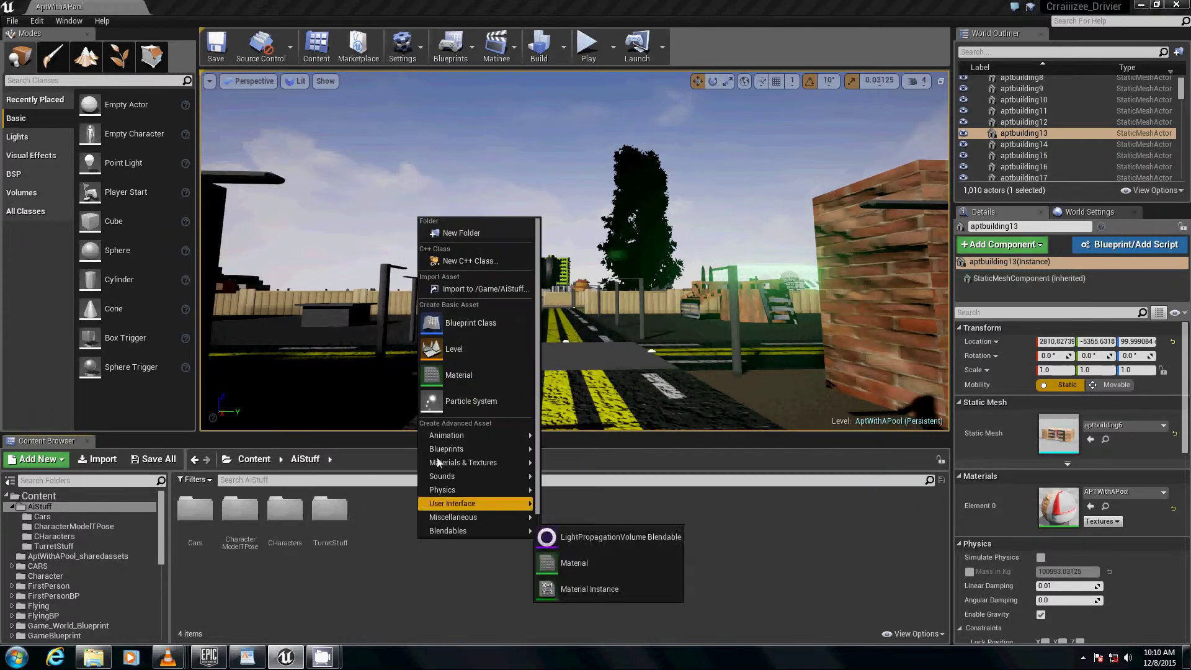
left_click(513, 229)
type("Char")
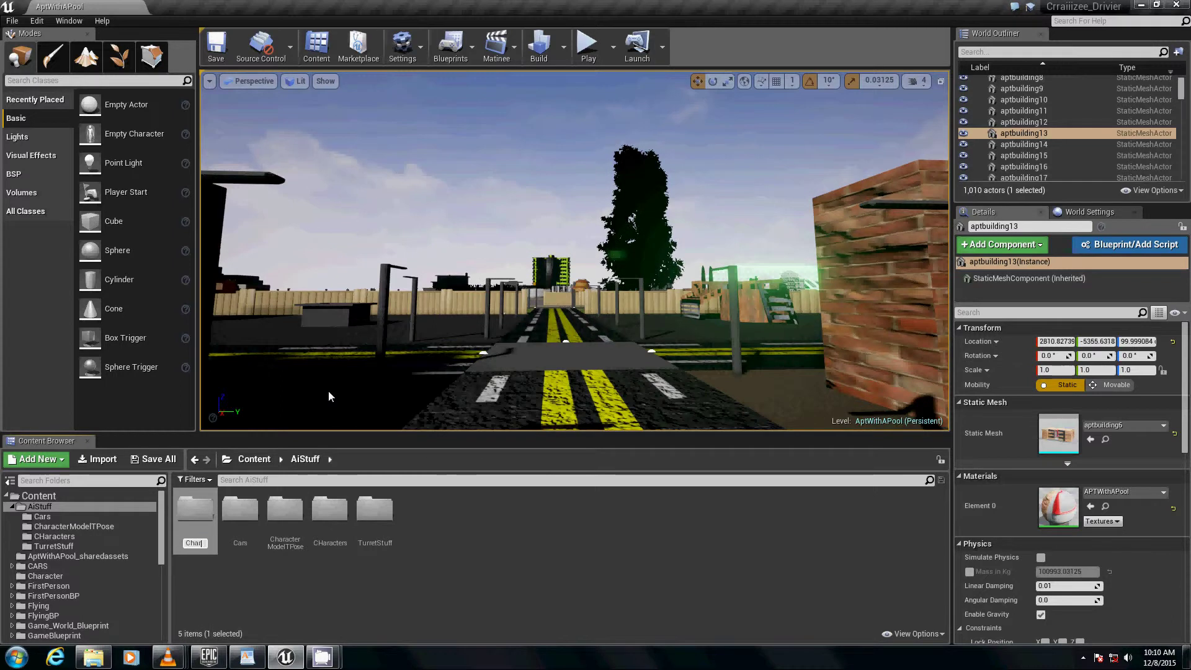
type("acterModelA")
type("nimation")
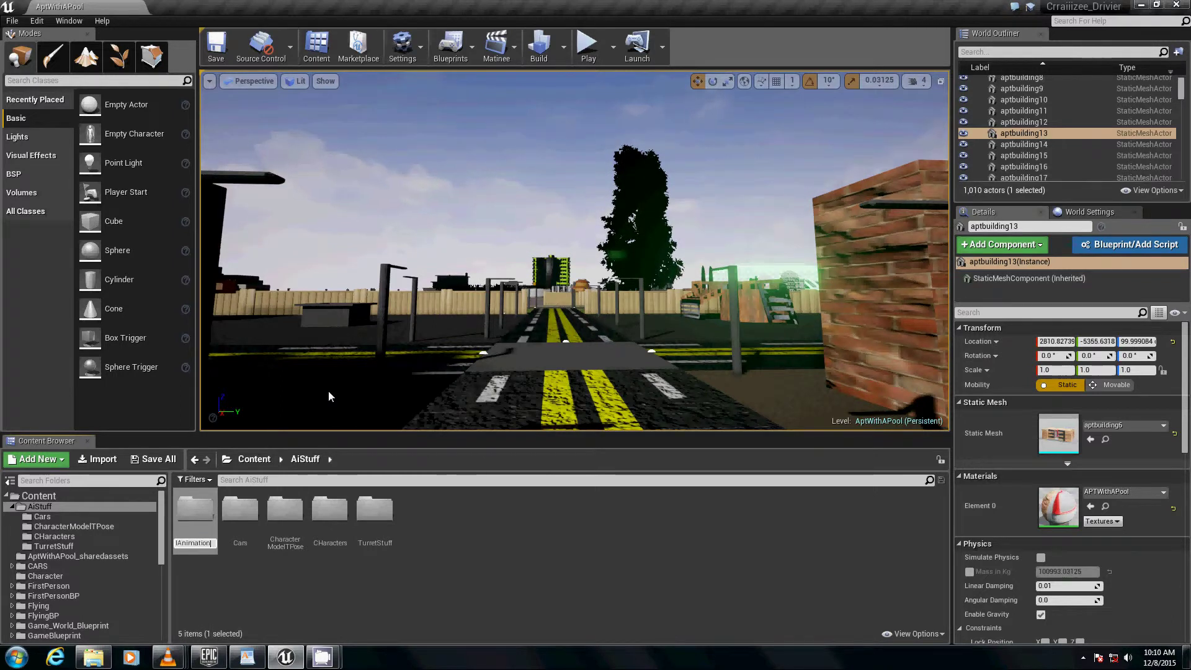
key("Return")
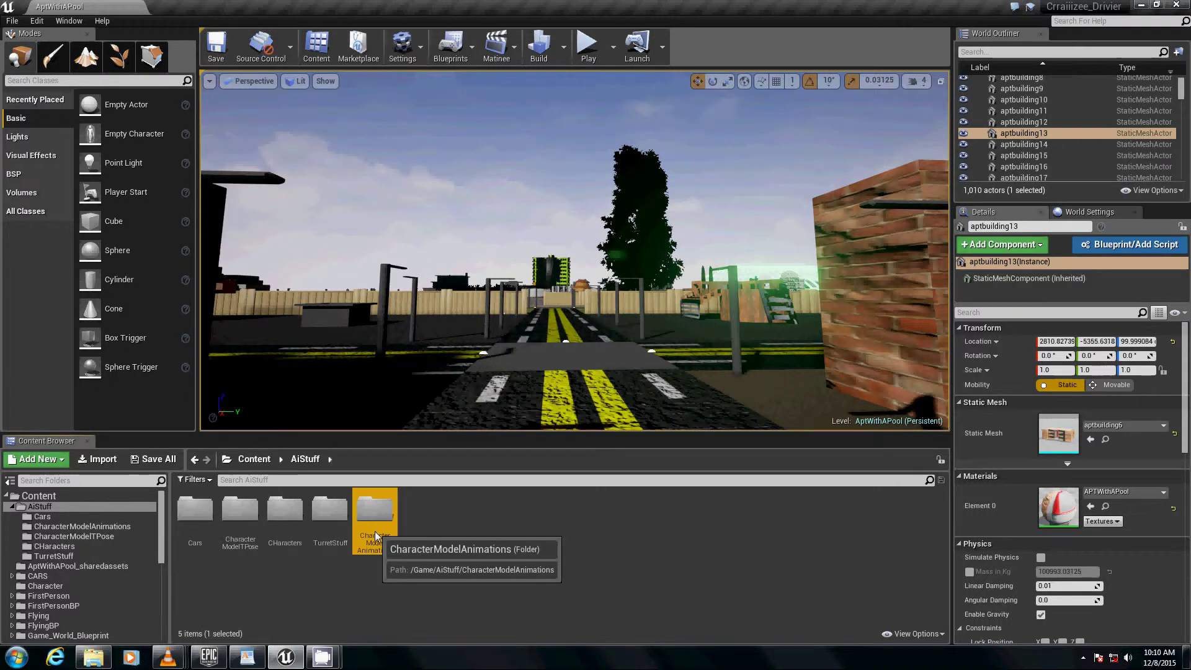
double_click(375, 535)
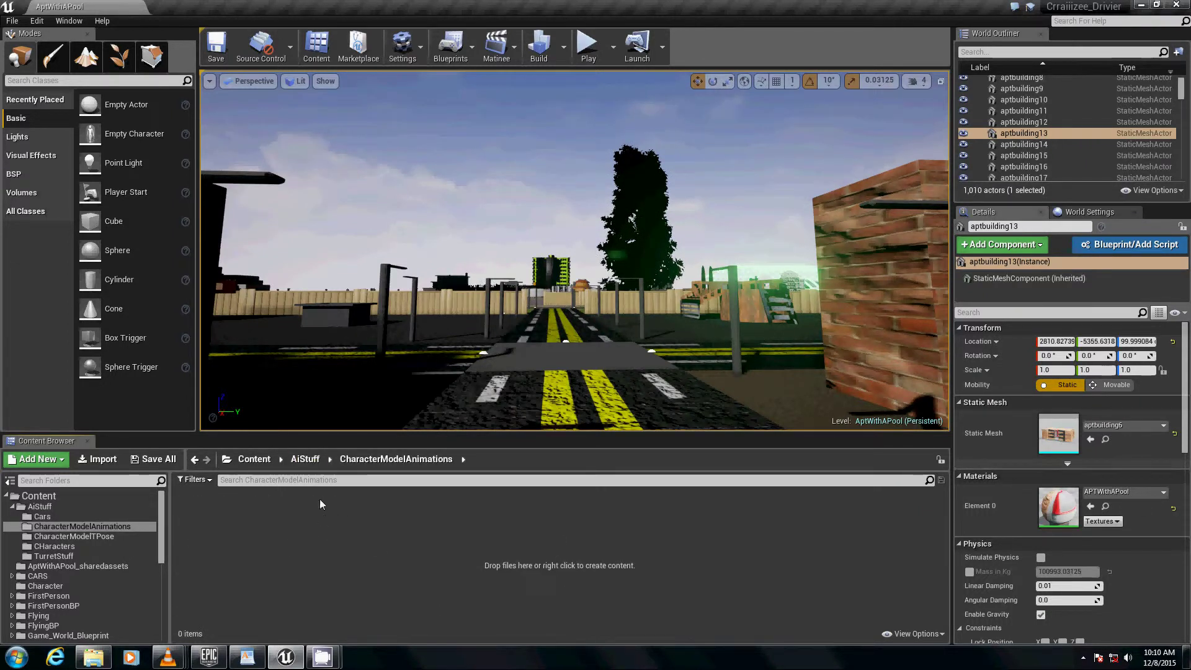
left_click(305, 460)
Step: Create a folder named Hipster inside the CharacterModelTPose folder
double_click(278, 529)
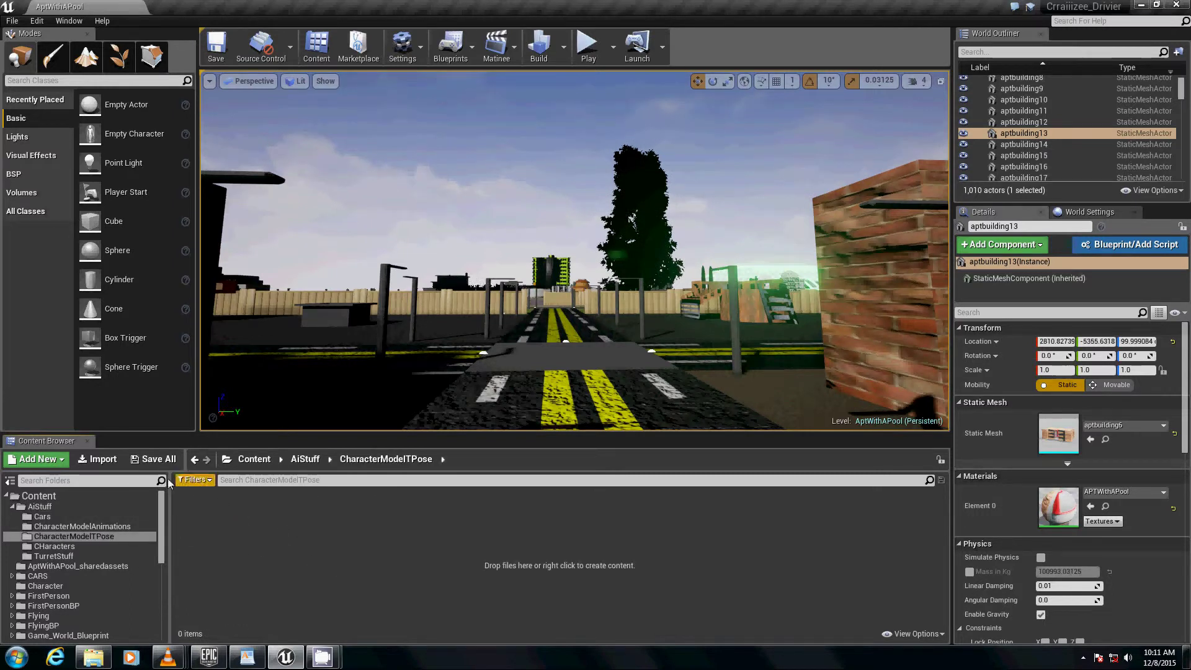
right_click(211, 512)
left_click(289, 207)
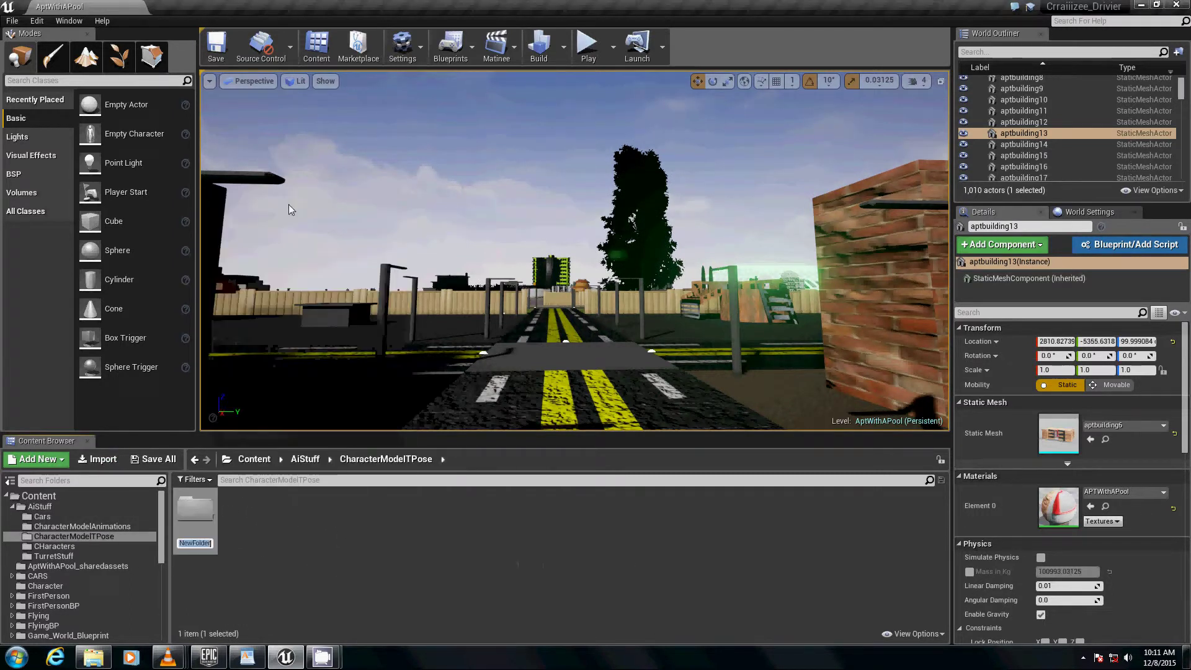
type("Hipster")
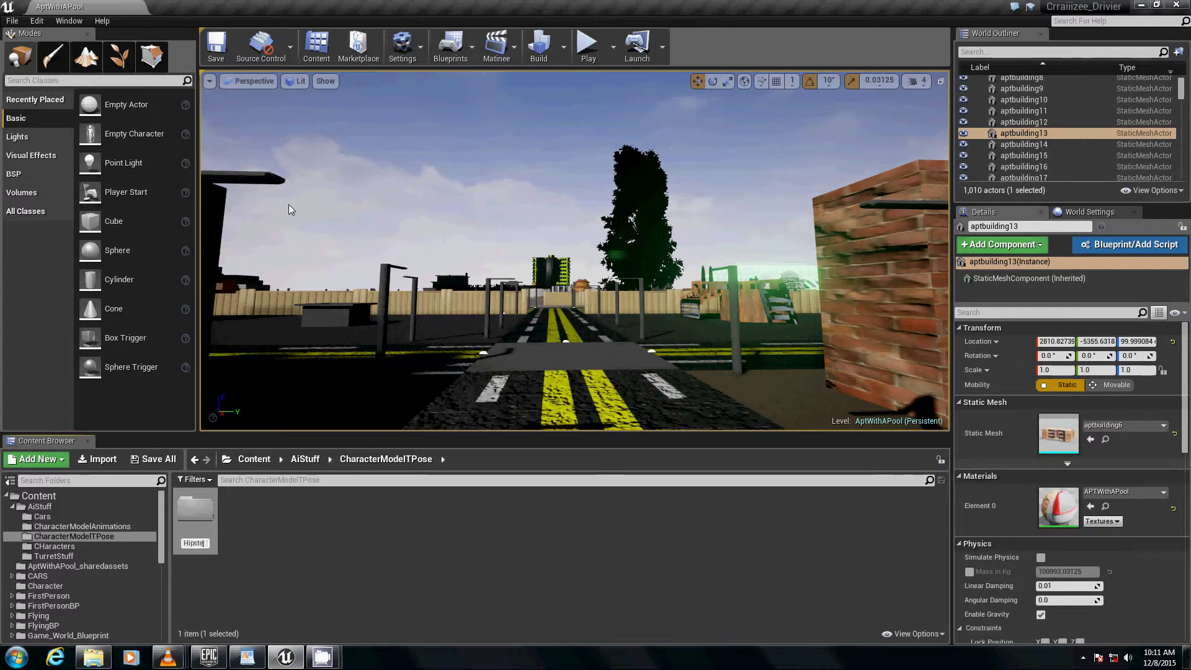
key("Return")
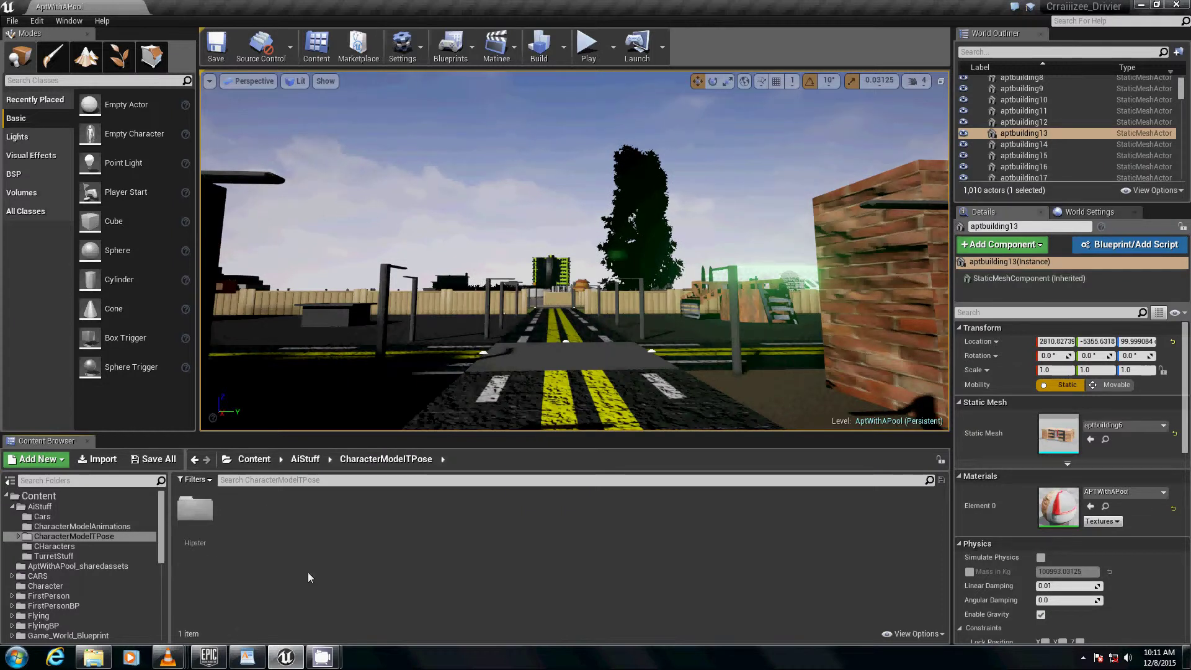
Step: Choose hipster_tpose_02 from the desktop's nested Player Car & Hipster folders for import into the project's Hipster folder
double_click(196, 510)
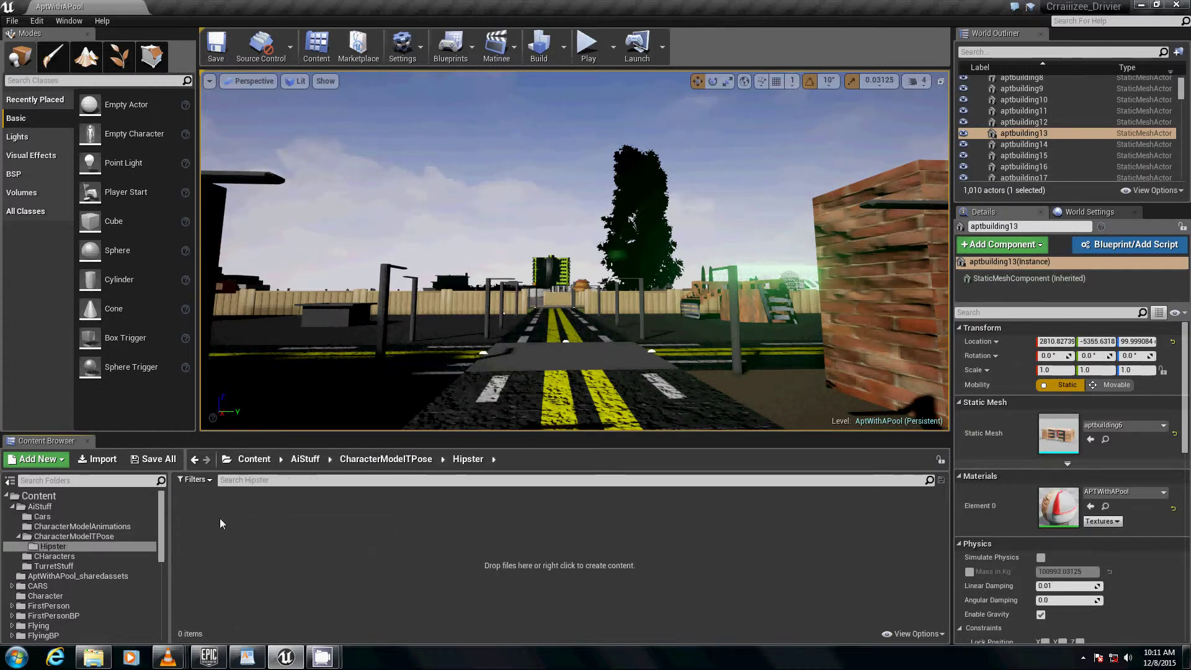
left_click(100, 460)
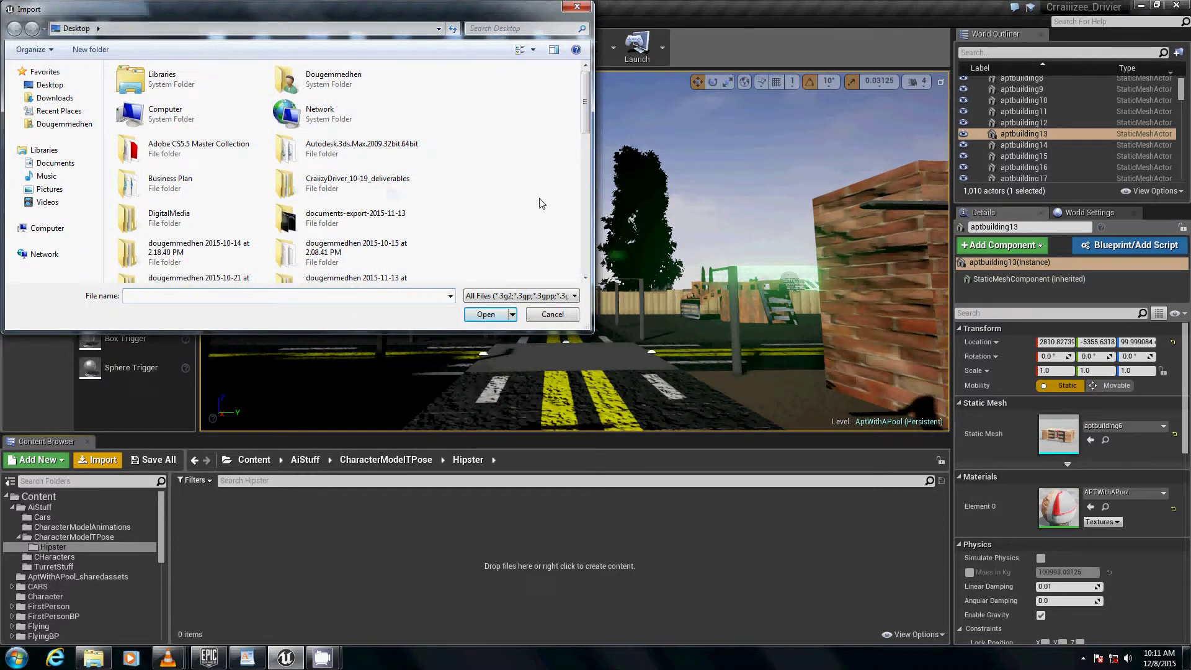
scroll(543, 205, "down", 5)
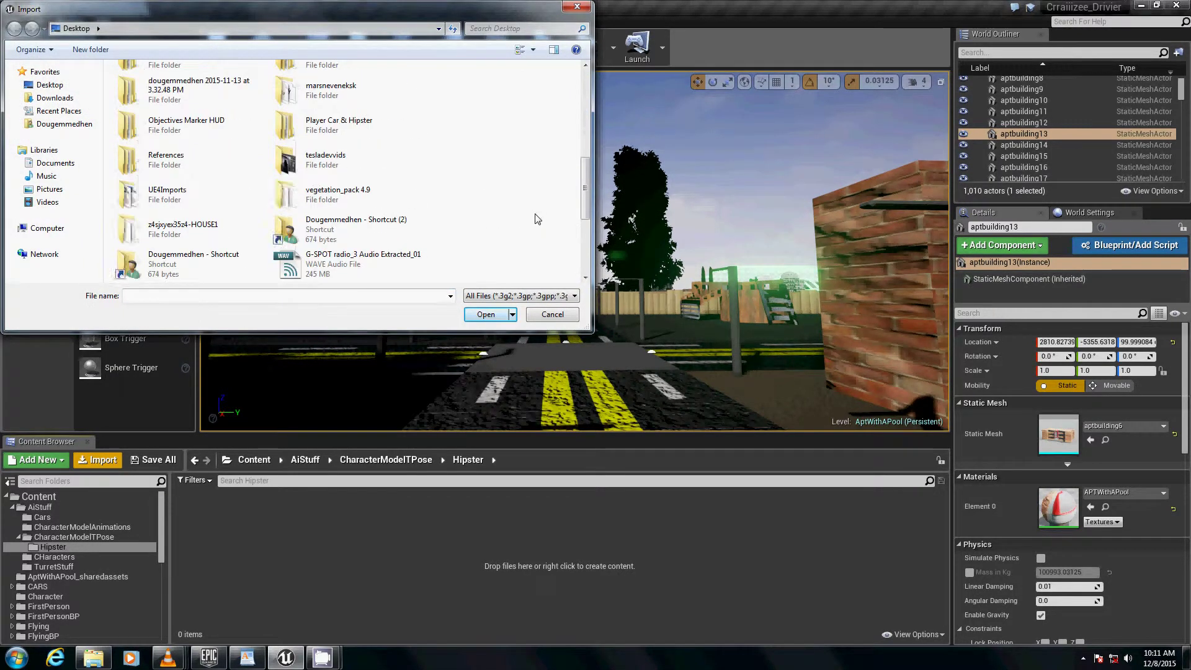
double_click(385, 129)
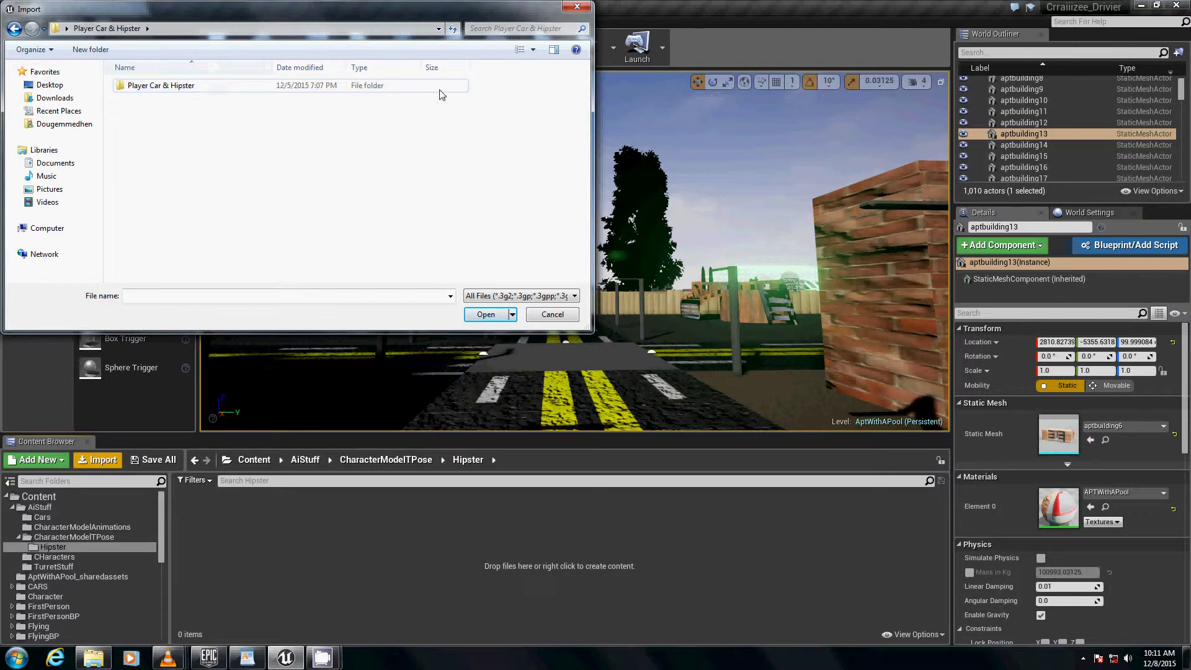
double_click(232, 88)
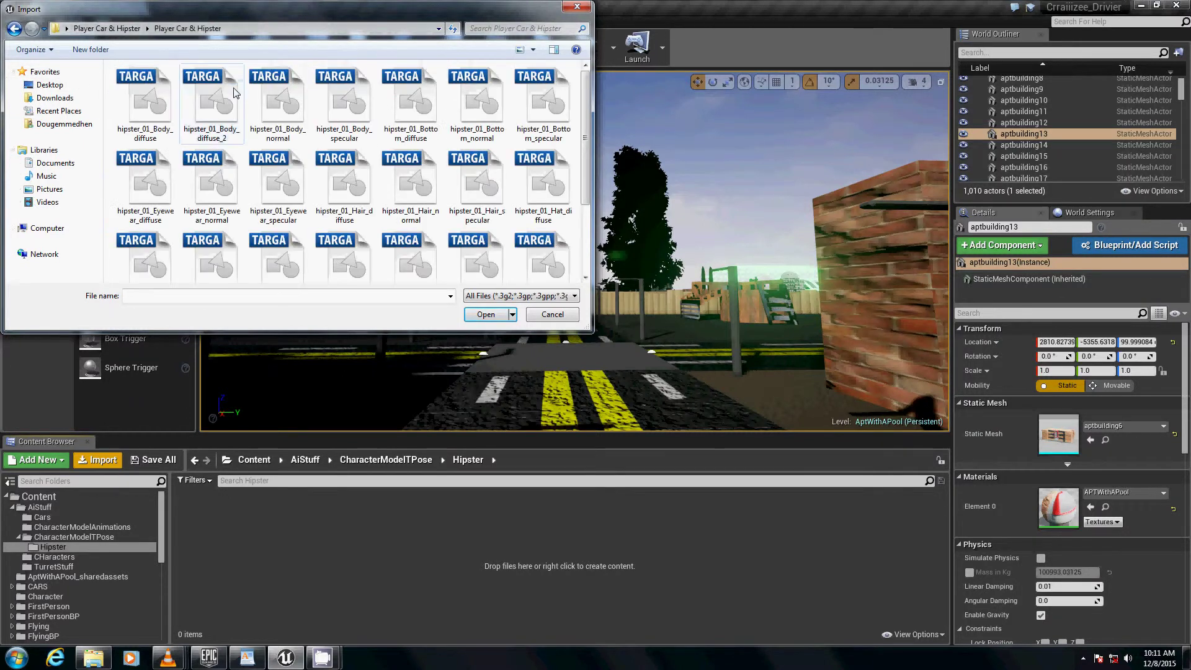
scroll(292, 180, "down", 1)
scroll(291, 183, "down", 1)
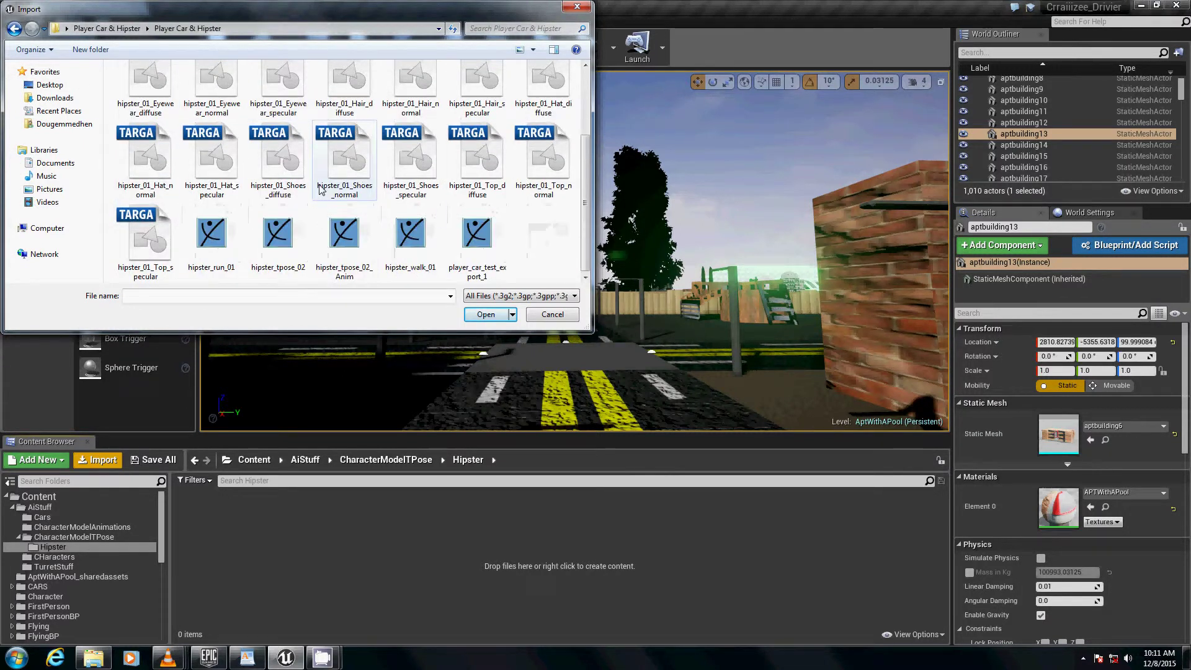
scroll(548, 235, "up", 2)
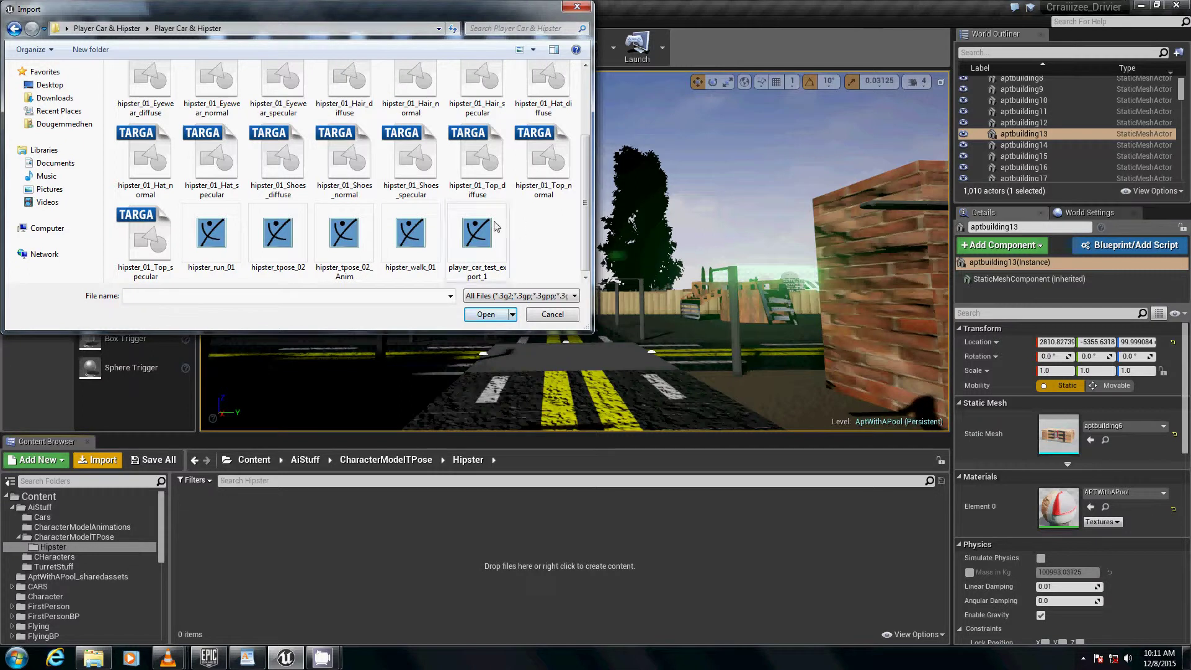
double_click(276, 232)
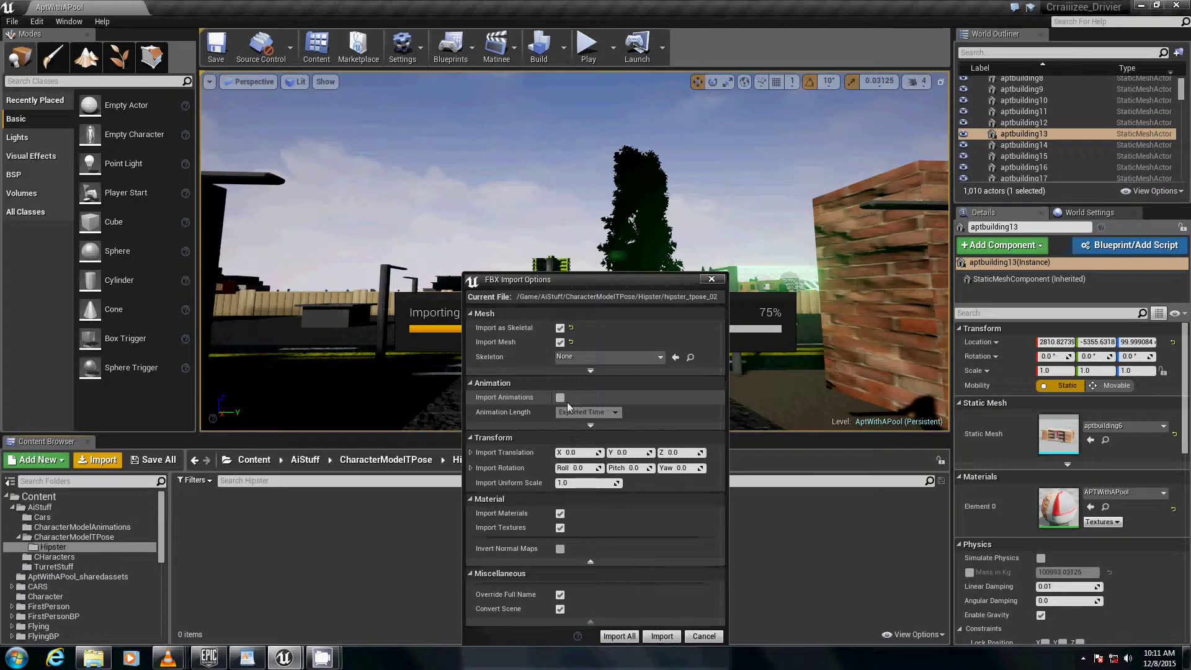
Step: Import hipster_tpose_02 as a skeletal mesh with no skeleton assigned, dismiss the message log and select the new physics asset
left_click_drag(604, 277, 547, 173)
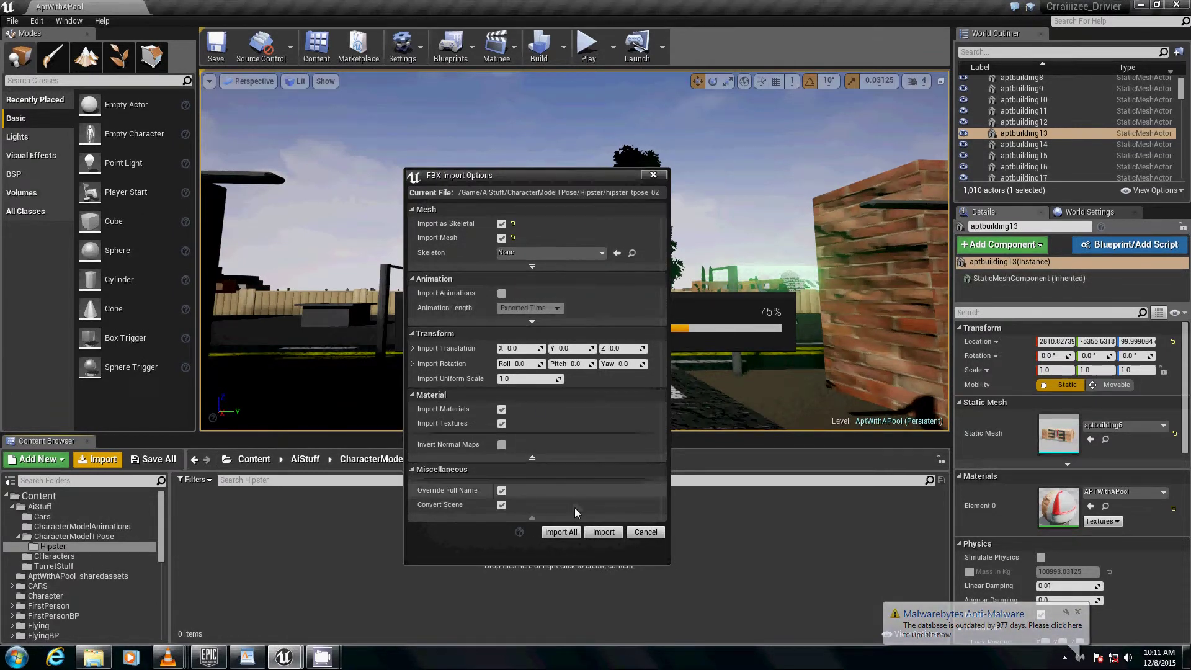
left_click(603, 533)
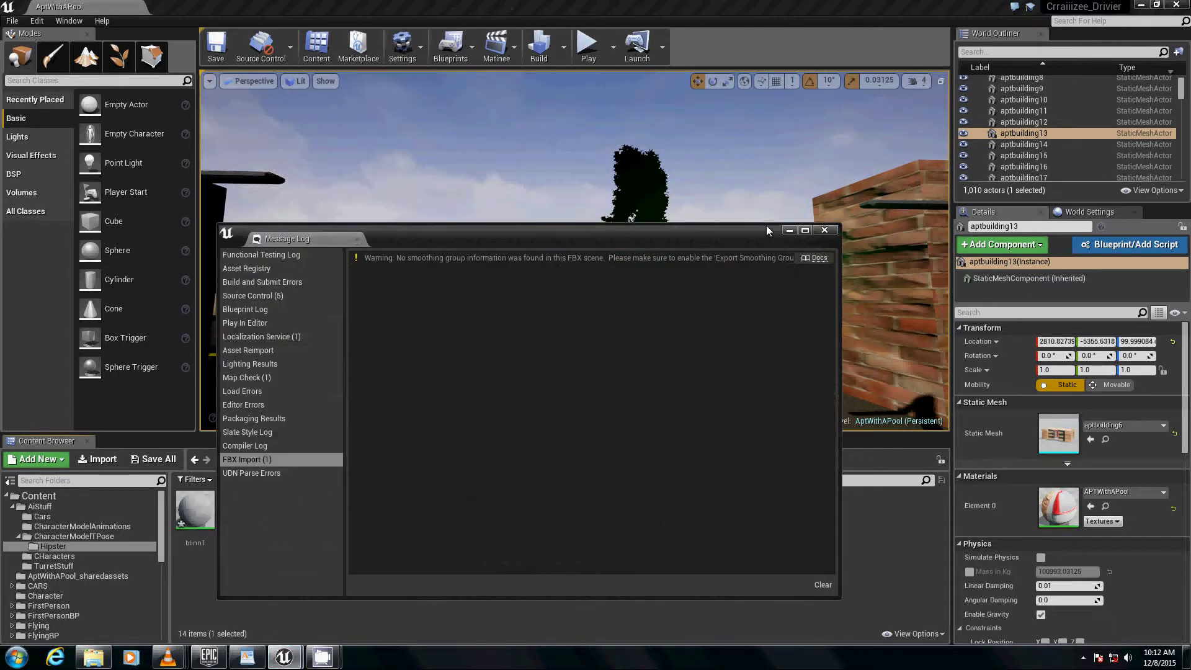
left_click(824, 230)
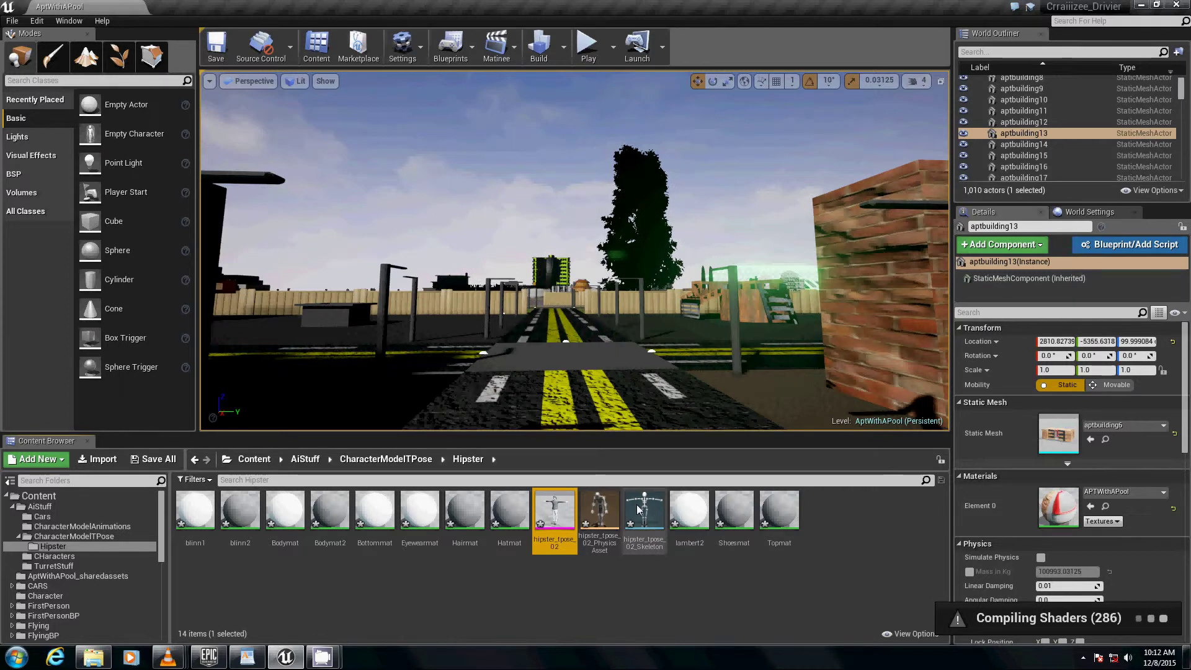
left_click(604, 543)
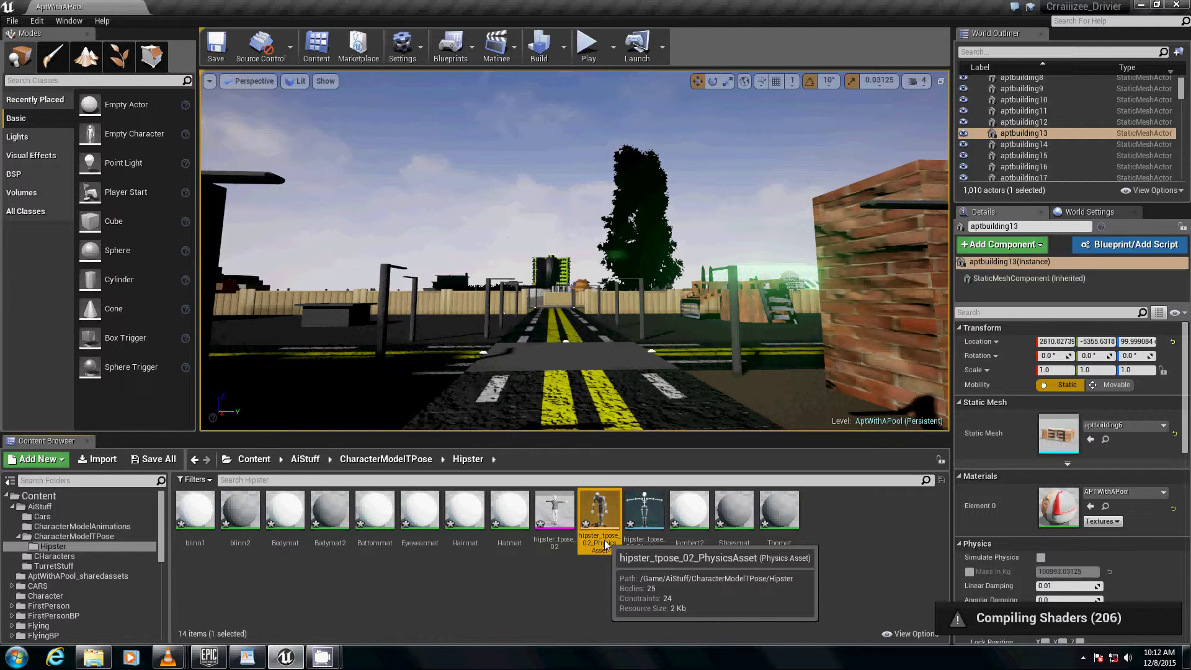
Step: Choose the hipster_run_01 and hipster_walk_01 files for import into AiStuff's CharacterModelAnimations folder
left_click(306, 459)
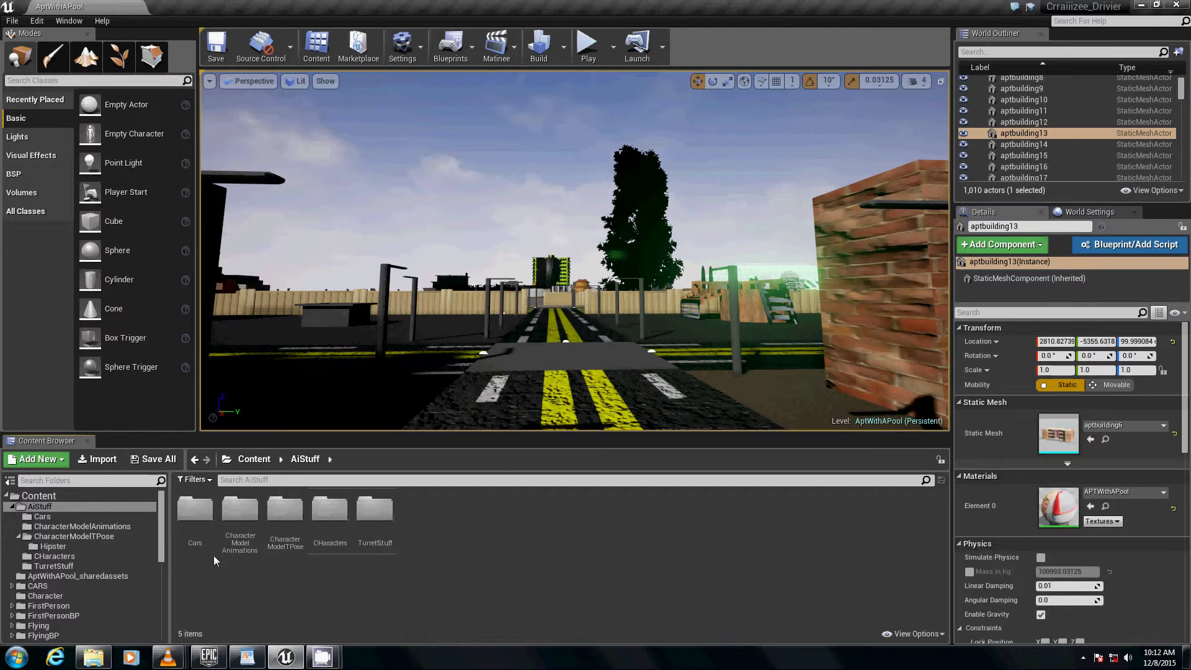
double_click(239, 512)
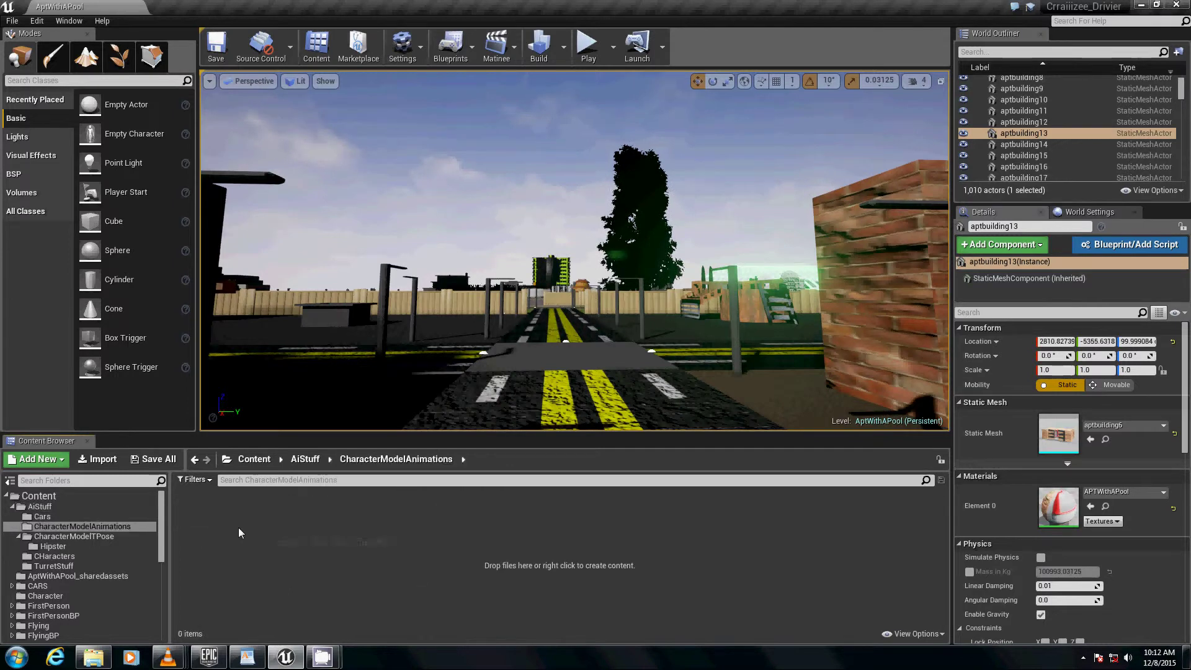
left_click(113, 464)
scroll(404, 211, "down", 1)
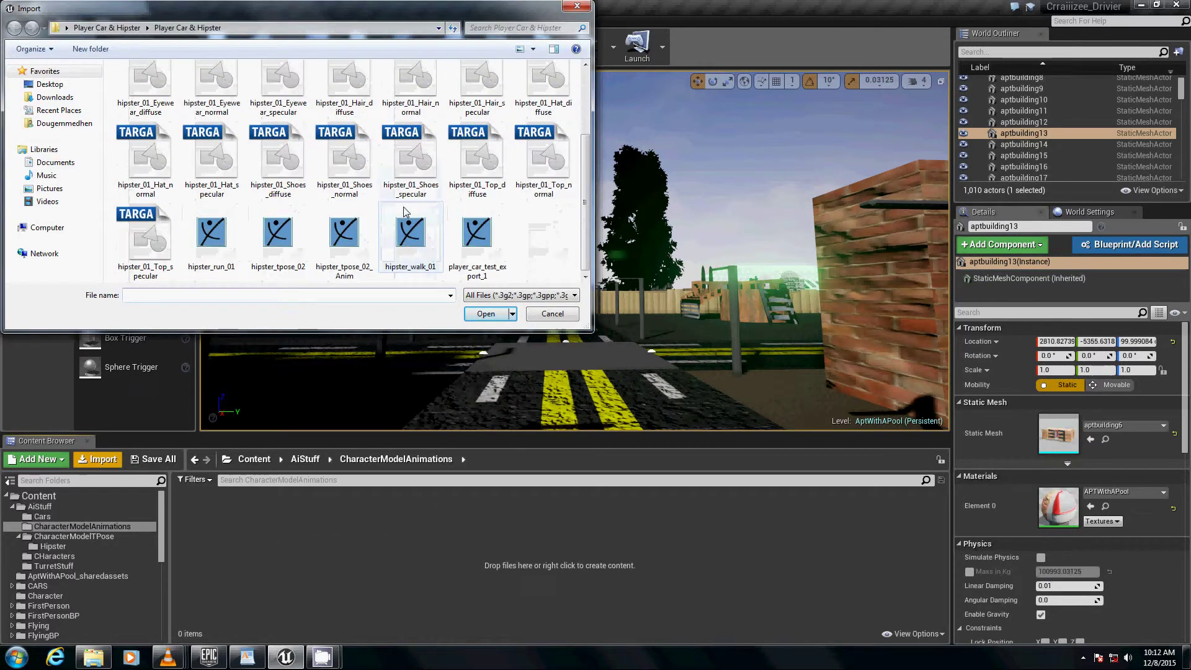
left_click(202, 247)
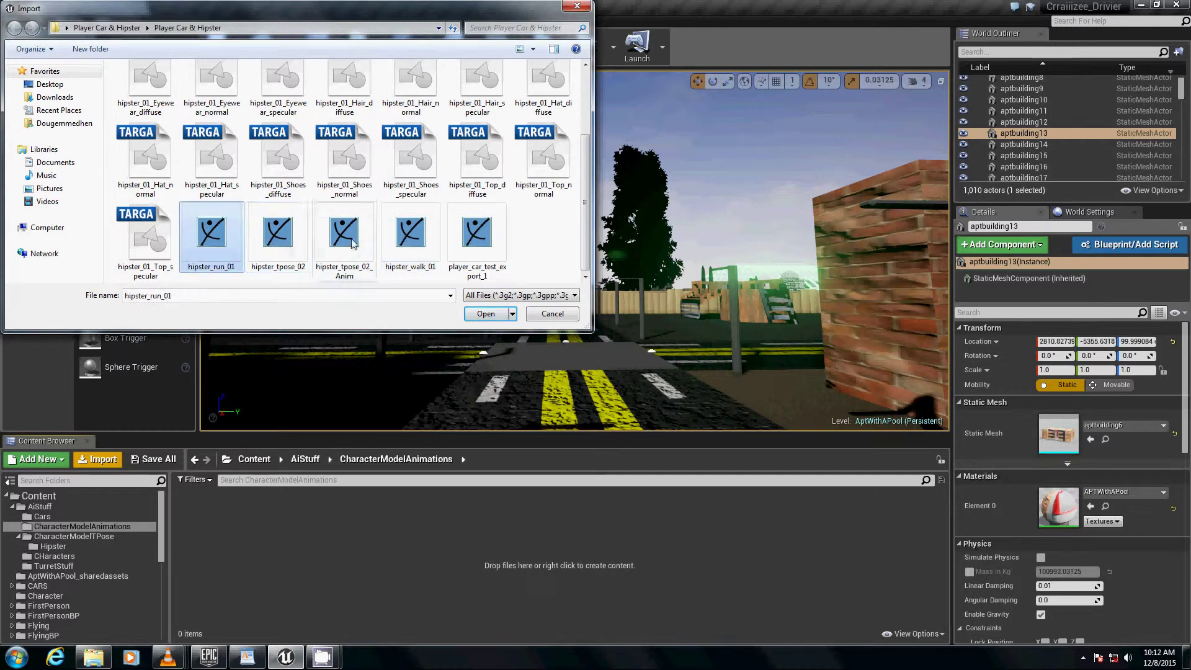
left_click(429, 257, "ctrl")
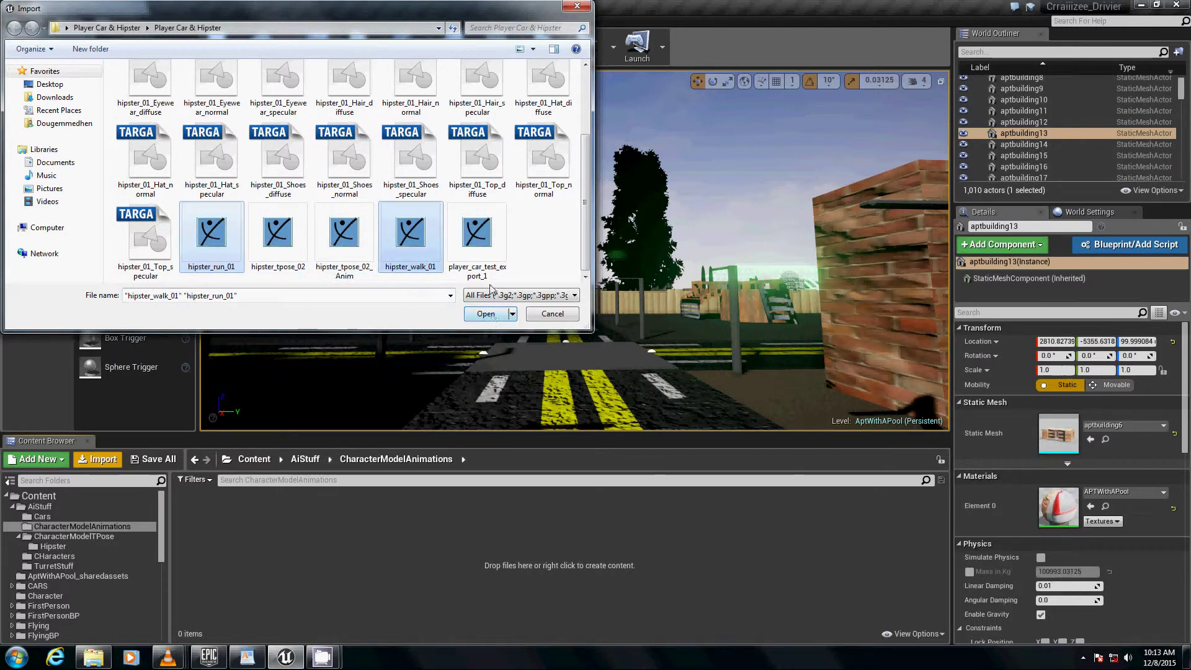
left_click(488, 320)
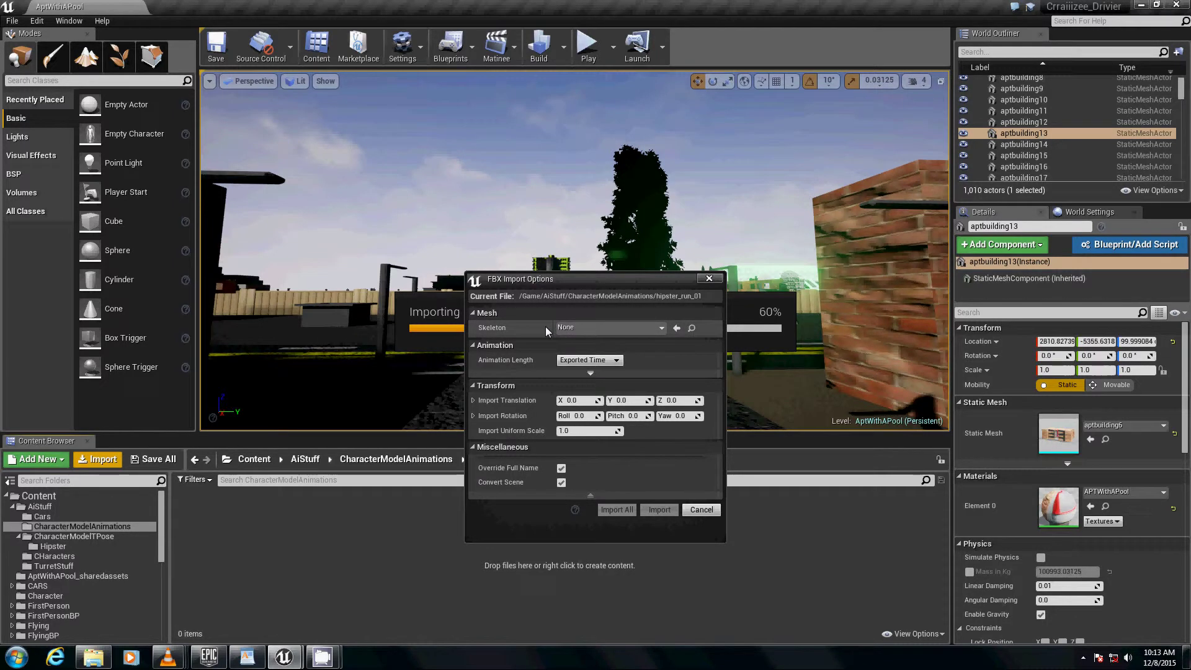
Step: Assign hipster_tpose_02_Skeleton as the skeleton and import both animation files with the same options
left_click(645, 335)
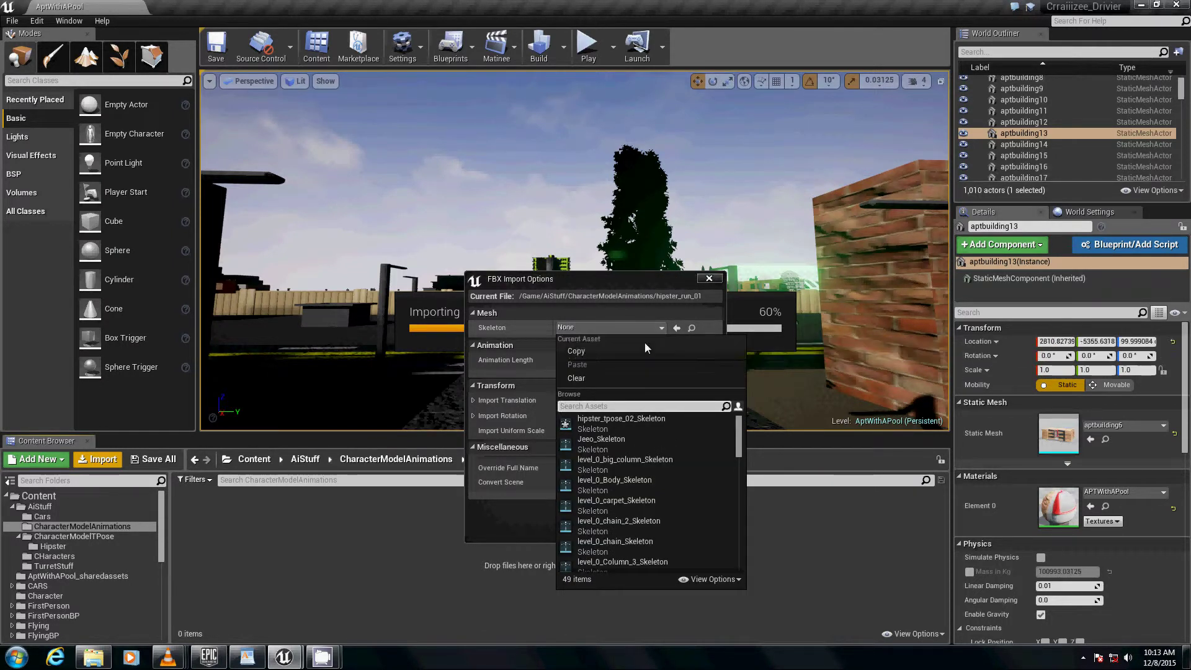
left_click(660, 422)
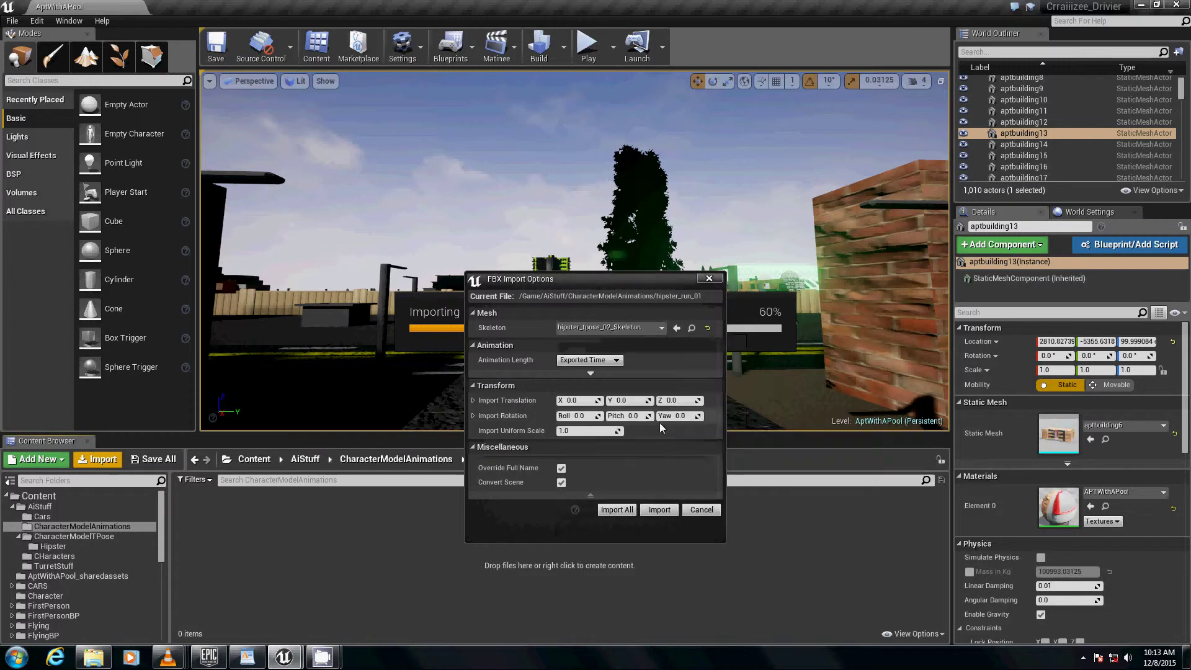
left_click(611, 510)
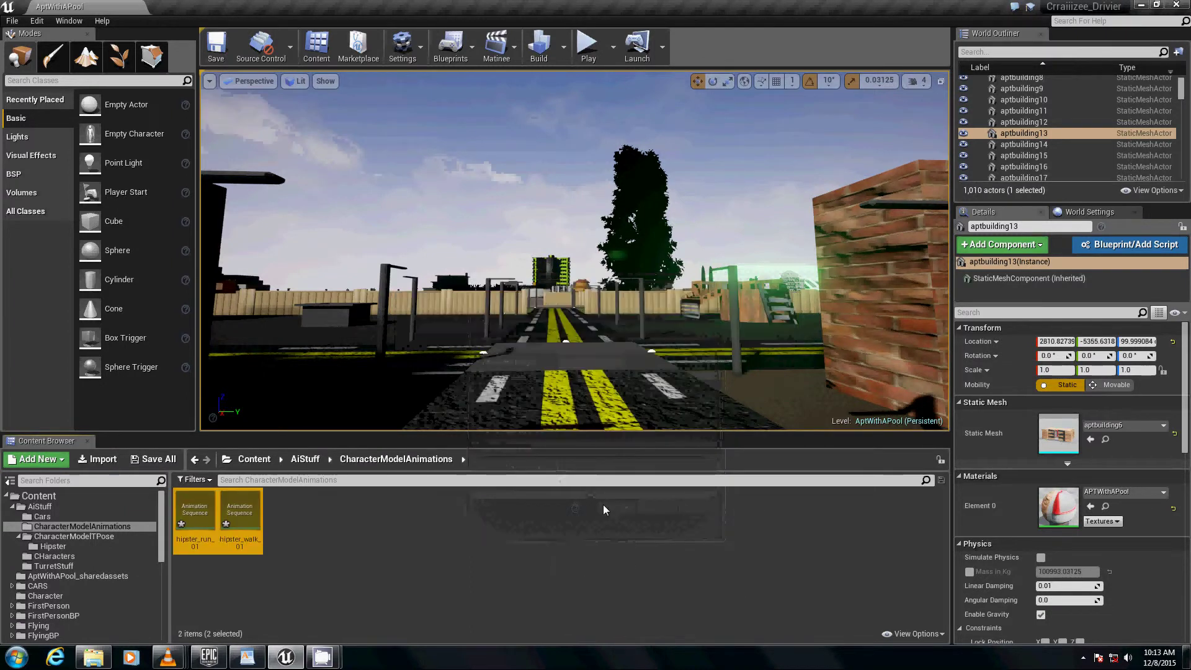
Step: Open the imported hipster_run_01 and hipster_walk_01 animations to check them
double_click(195, 514)
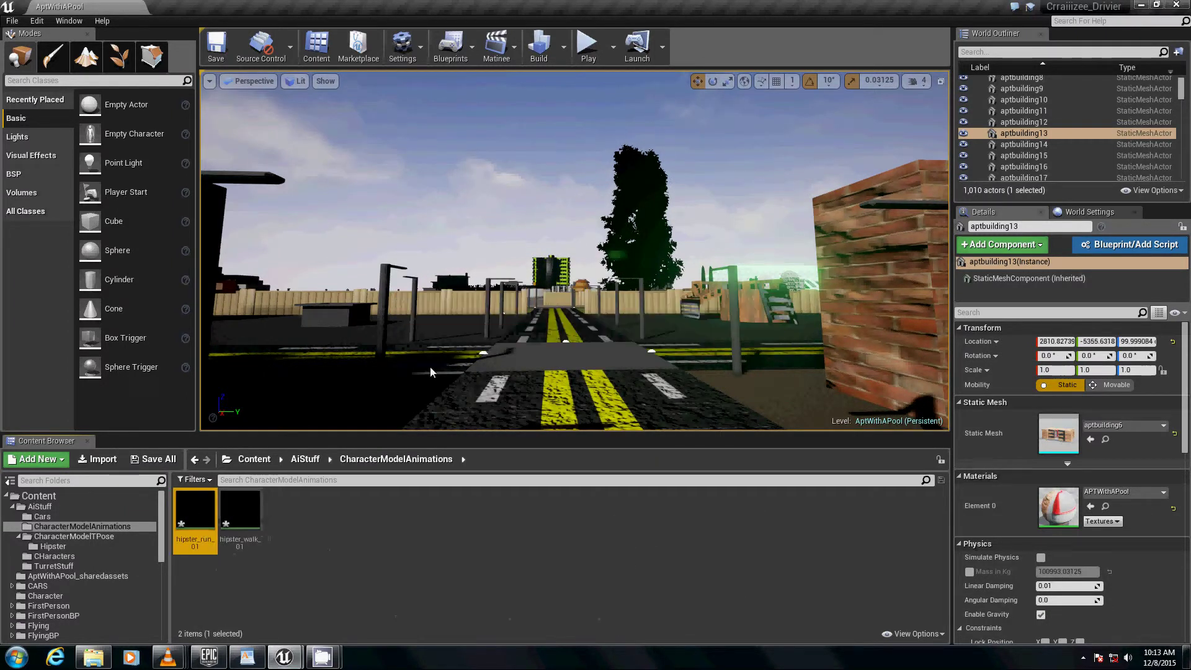
double_click(247, 516)
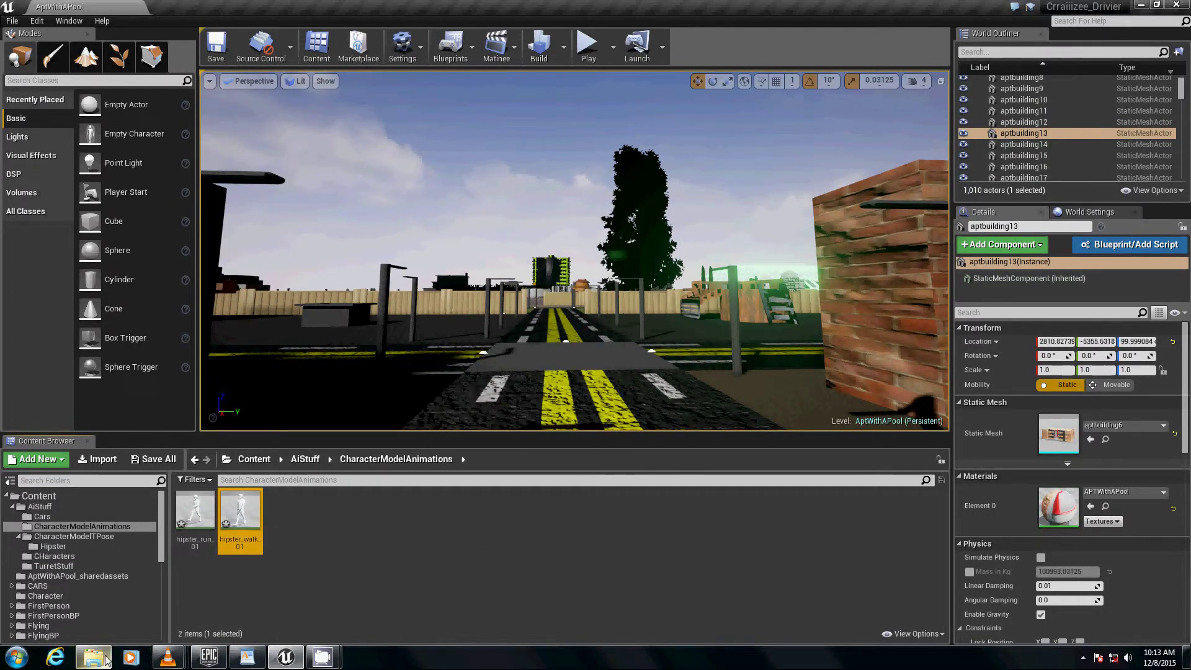
Step: Launch another UE4Editor from the engine's Win64 folder and create a Third Person Blueprint project named MyProject9 with starter content
mouse_move(106, 658)
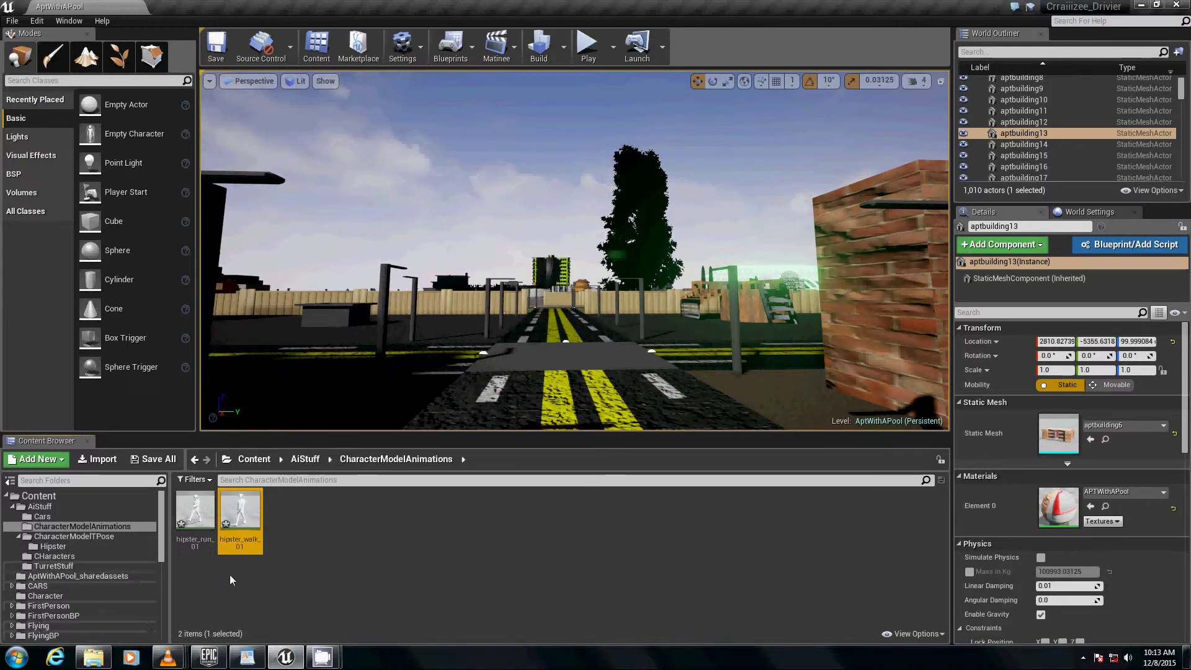
left_click(93, 657)
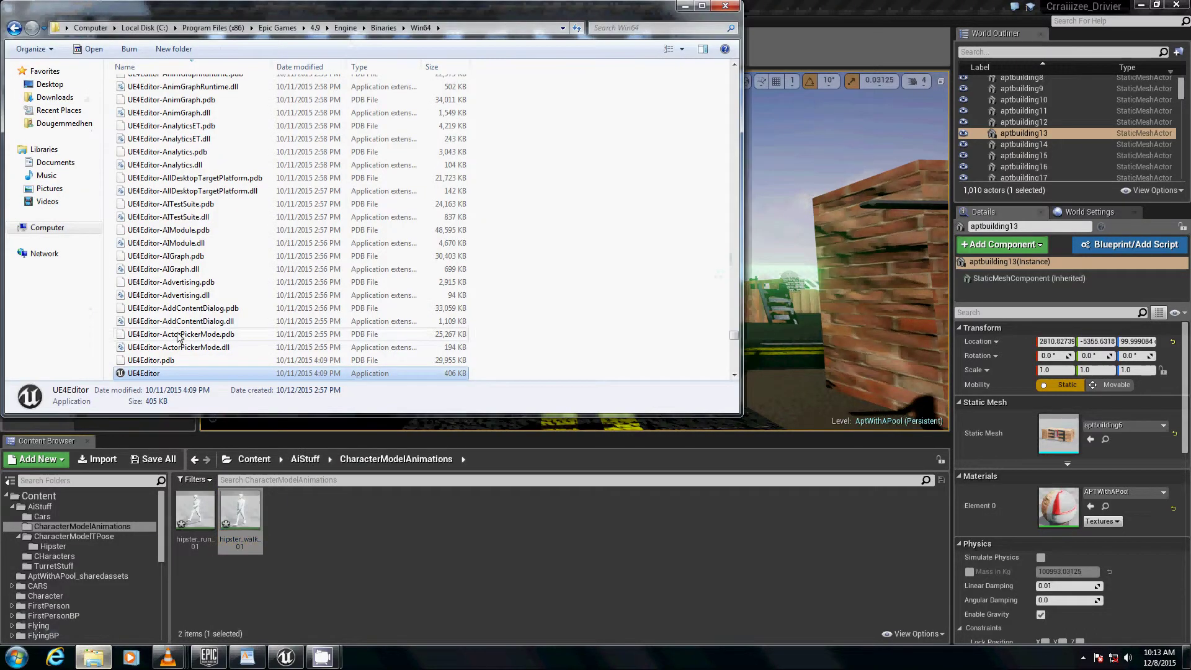
double_click(201, 372)
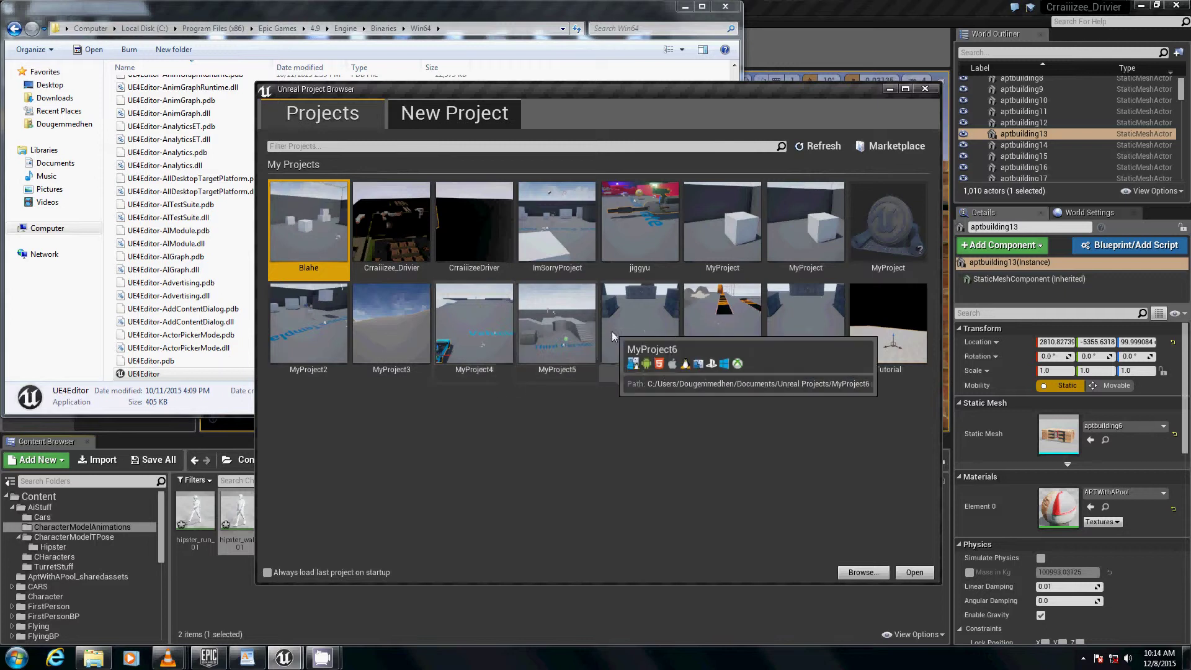
left_click(410, 113)
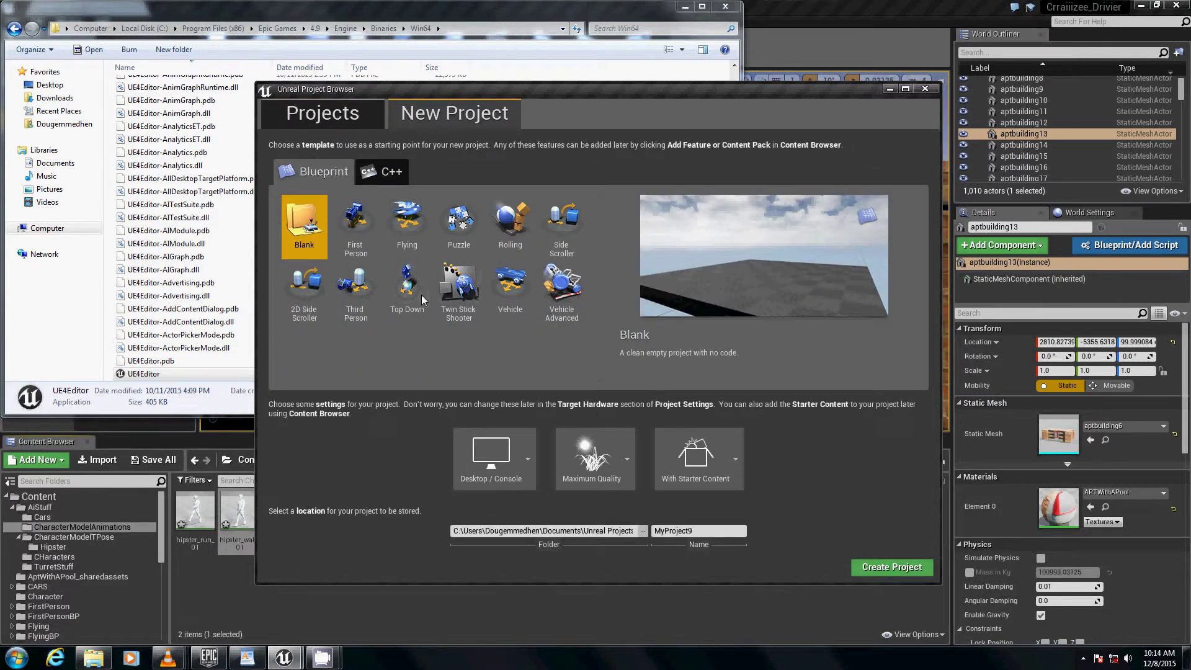
left_click(355, 304)
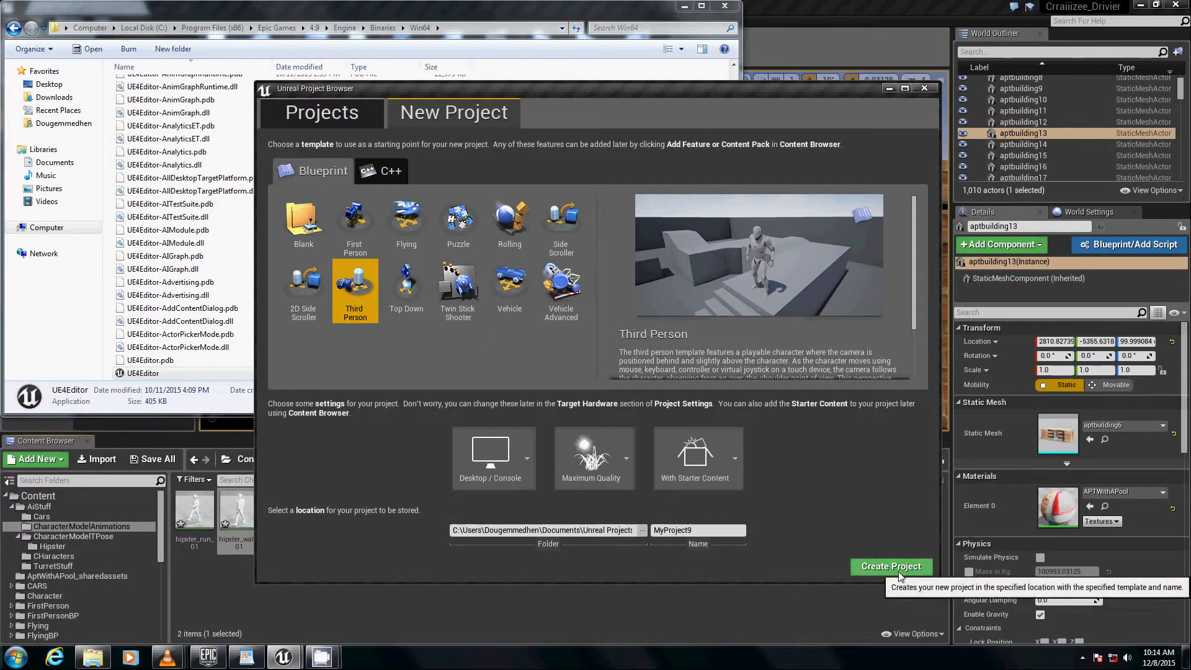
left_click(898, 571)
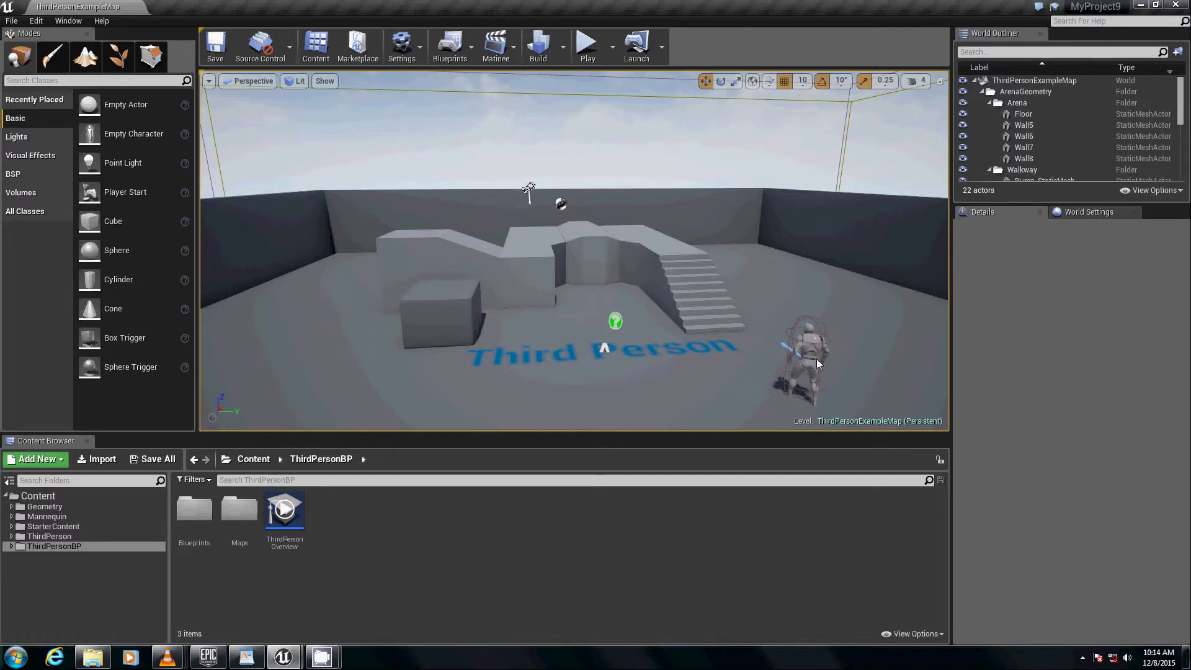
Step: Locate the level's ThirdPersonCharacter blueprint in the Content Browser and start migrating it with all assets in the report
left_click(814, 331)
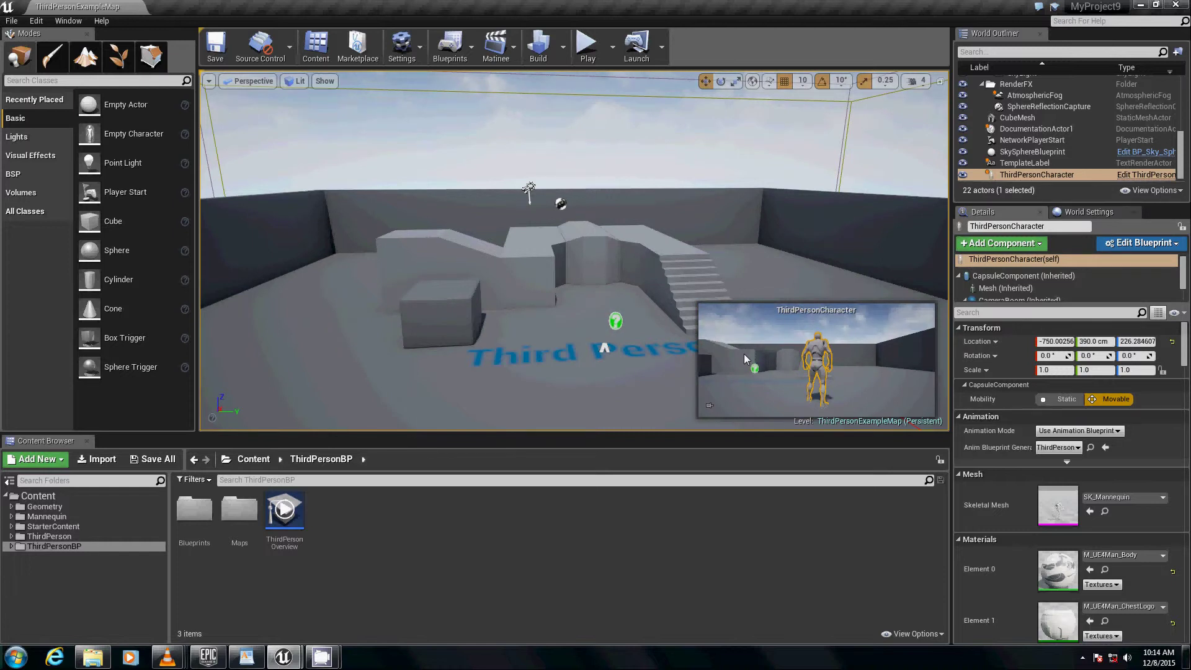
key("ctrl+b")
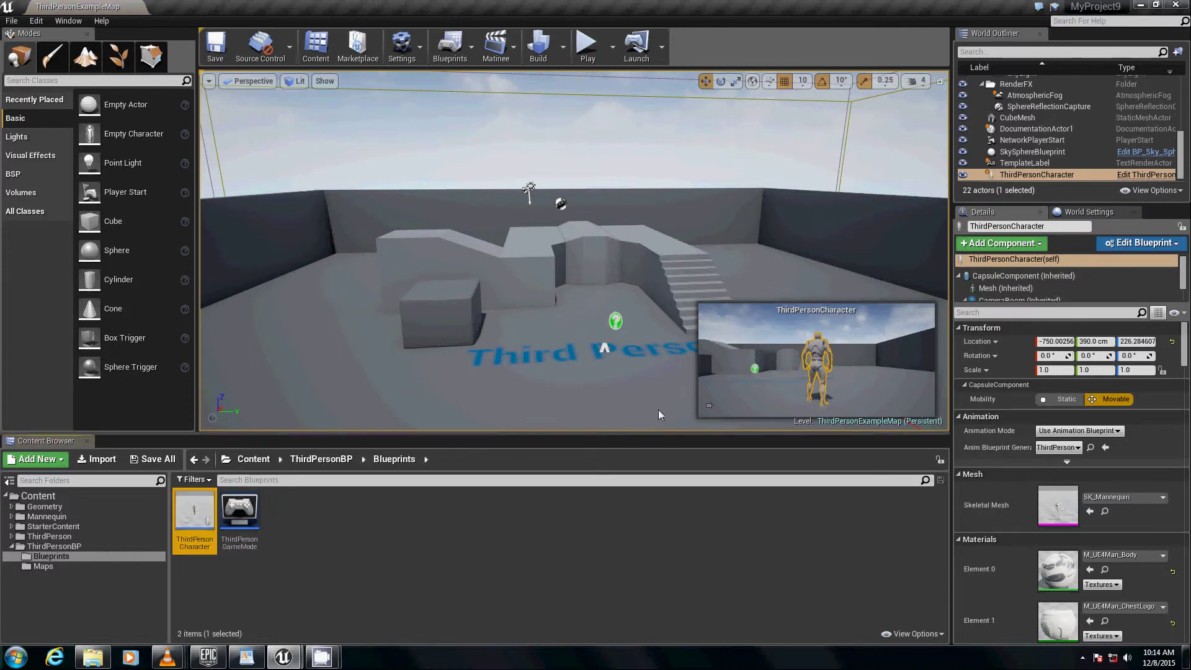
right_click(194, 520)
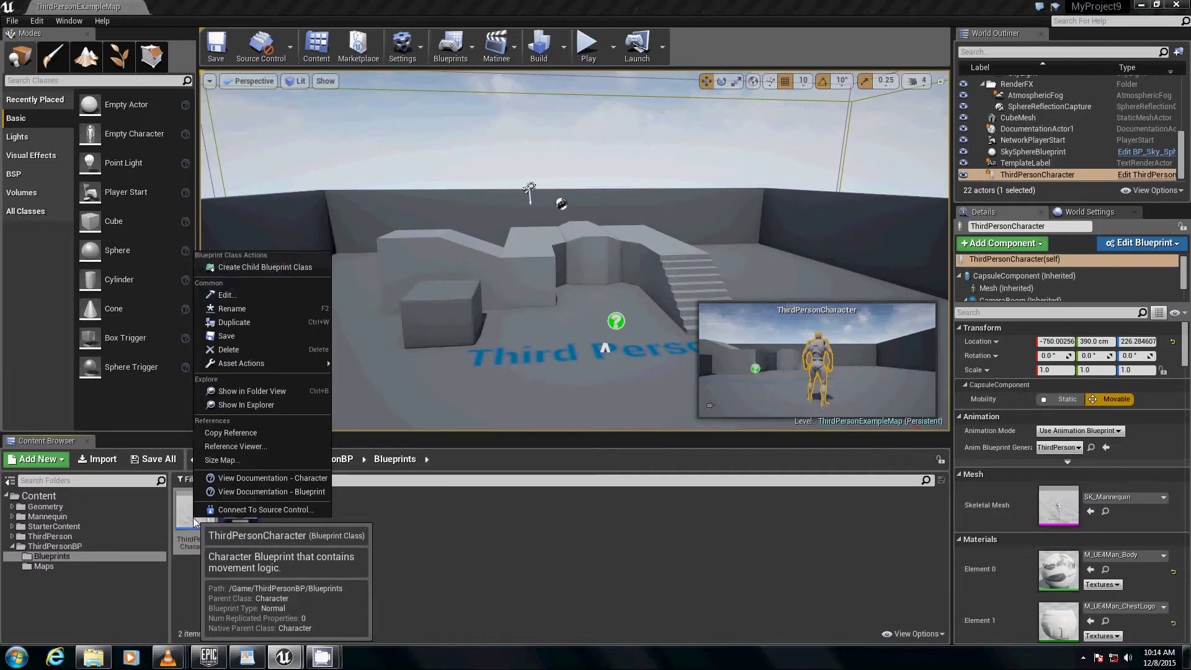
mouse_move(270, 363)
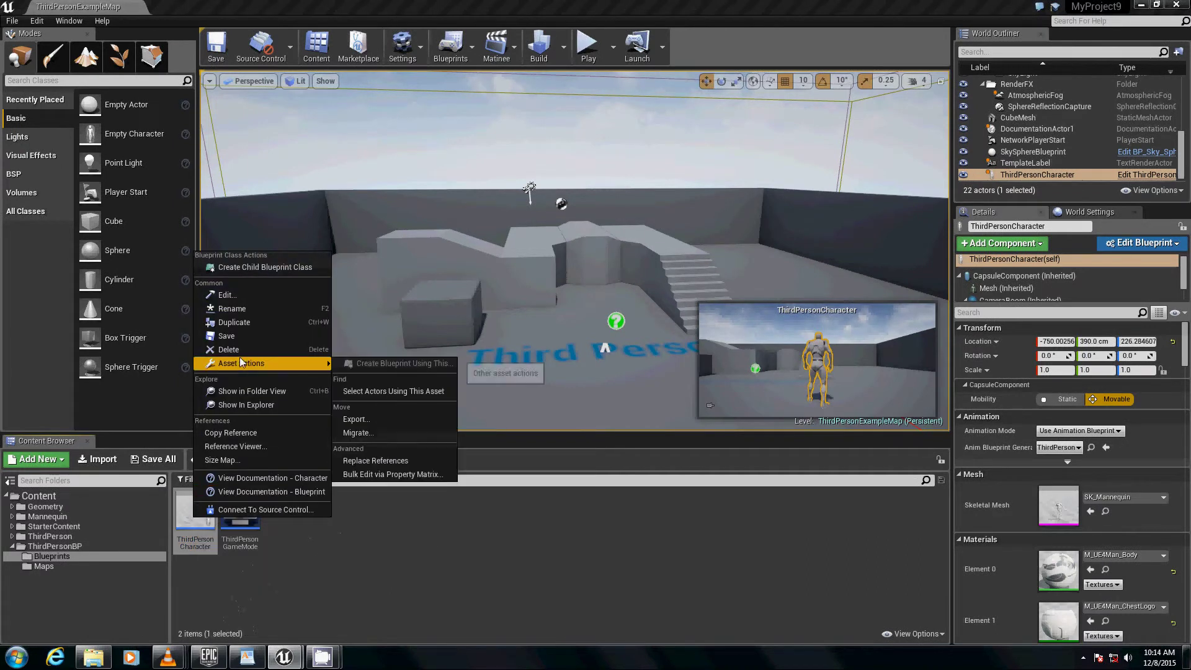
left_click(397, 432)
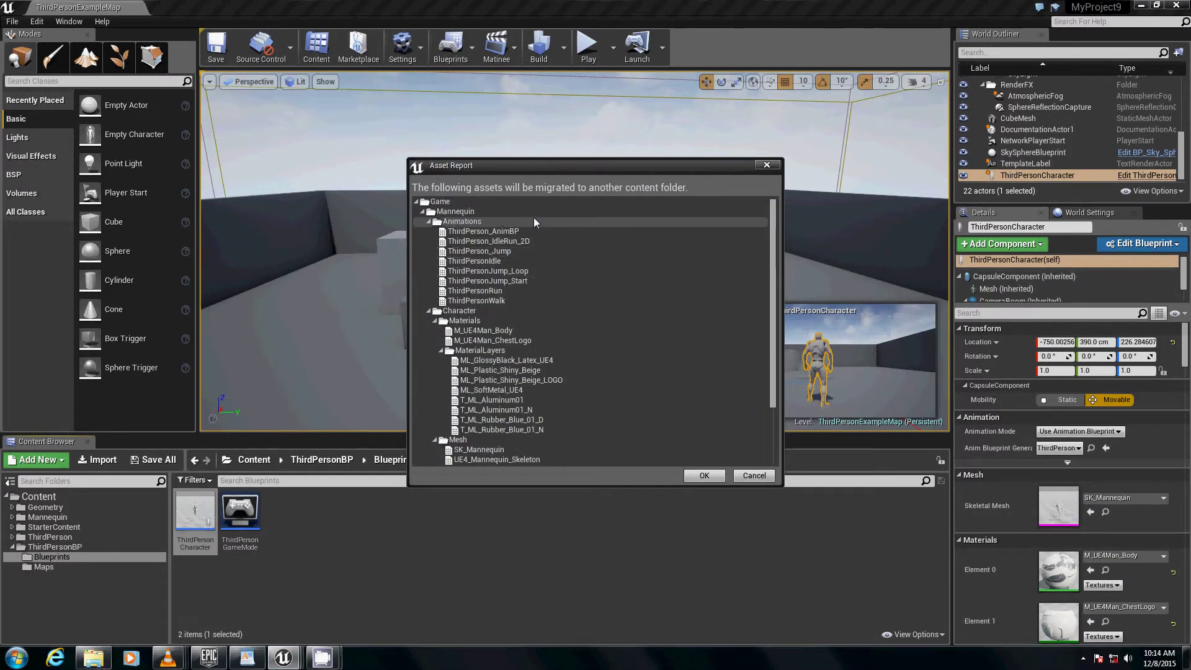
scroll(548, 285, "down", 3)
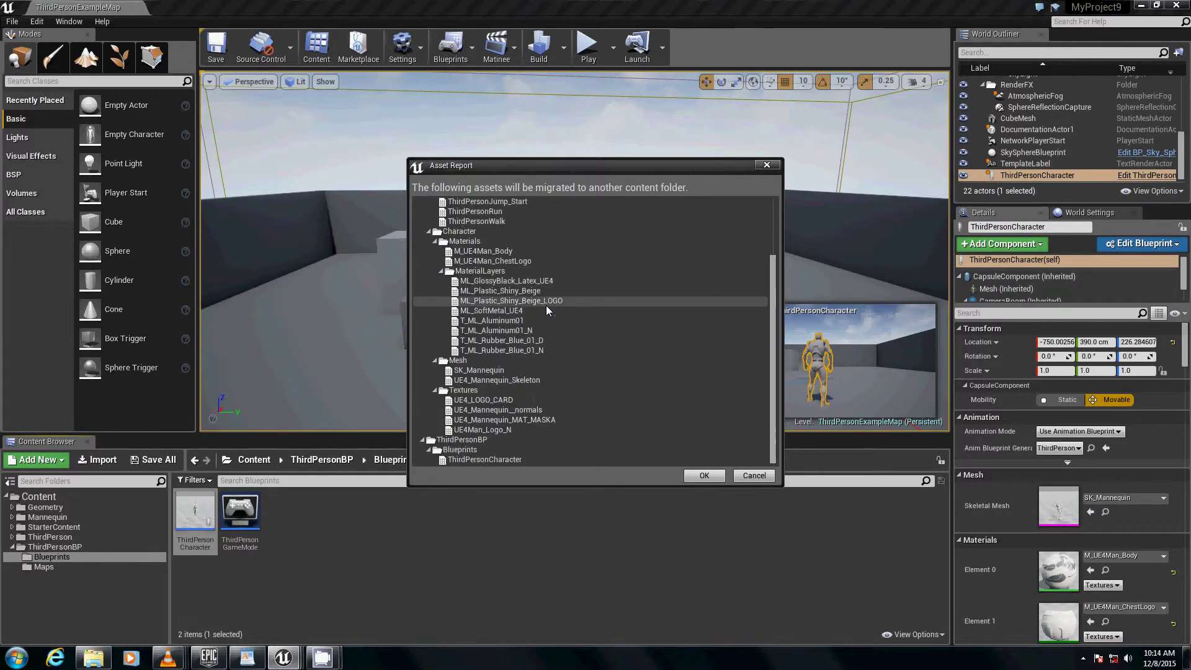
left_click(703, 476)
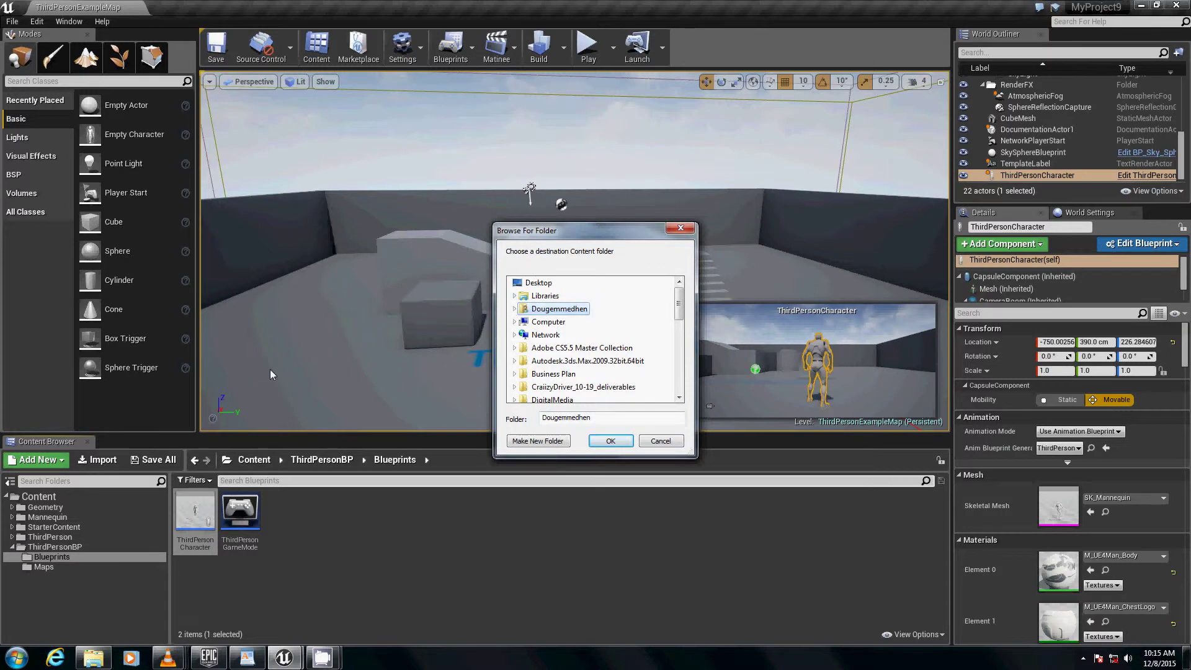
Step: Select the Content folder of Crraiiizee_Drivier under Unreal Projects as the migration destination and cancel the migration
left_click(514, 308)
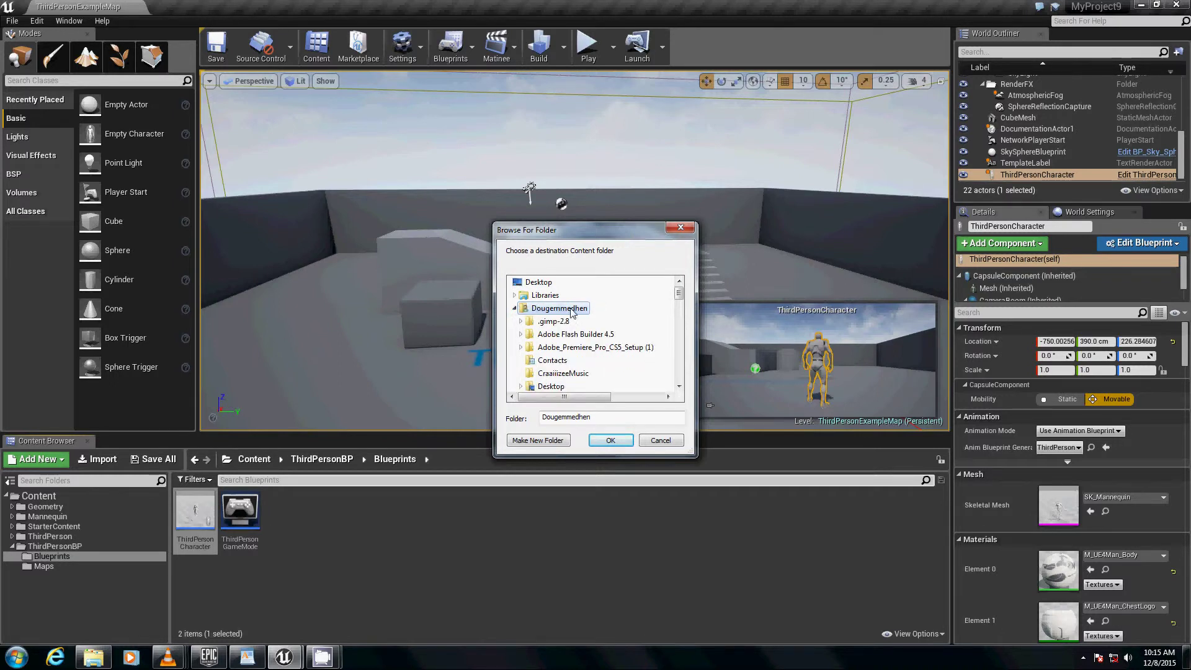
scroll(573, 319, "down", 1)
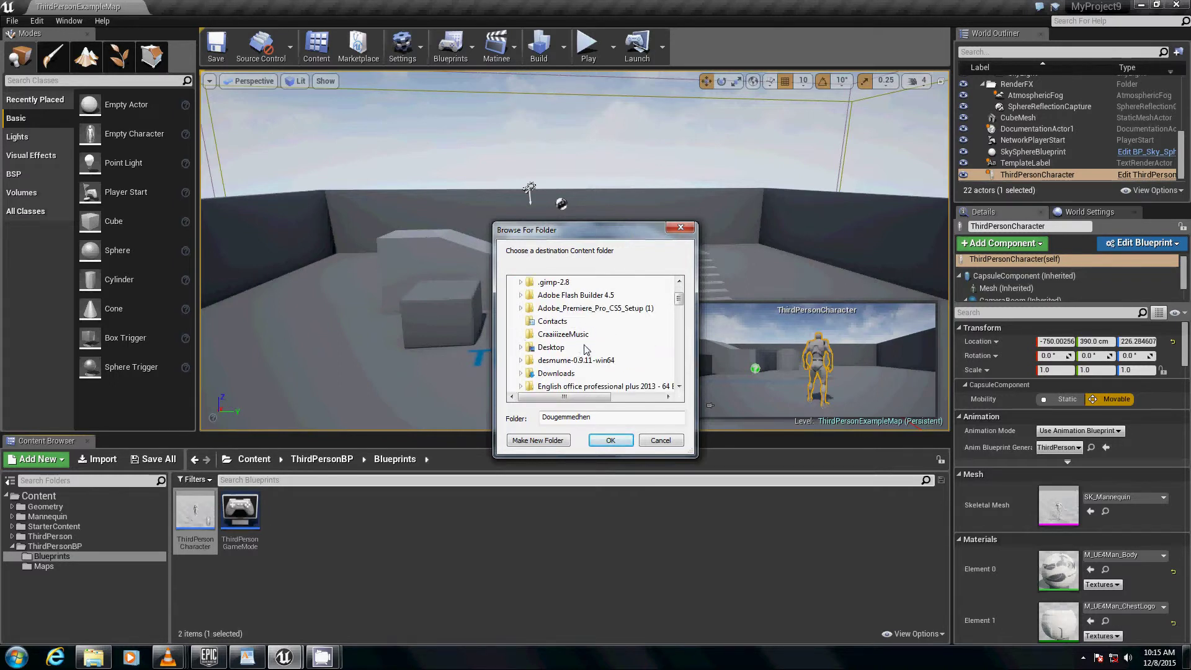
scroll(588, 326, "up", 1)
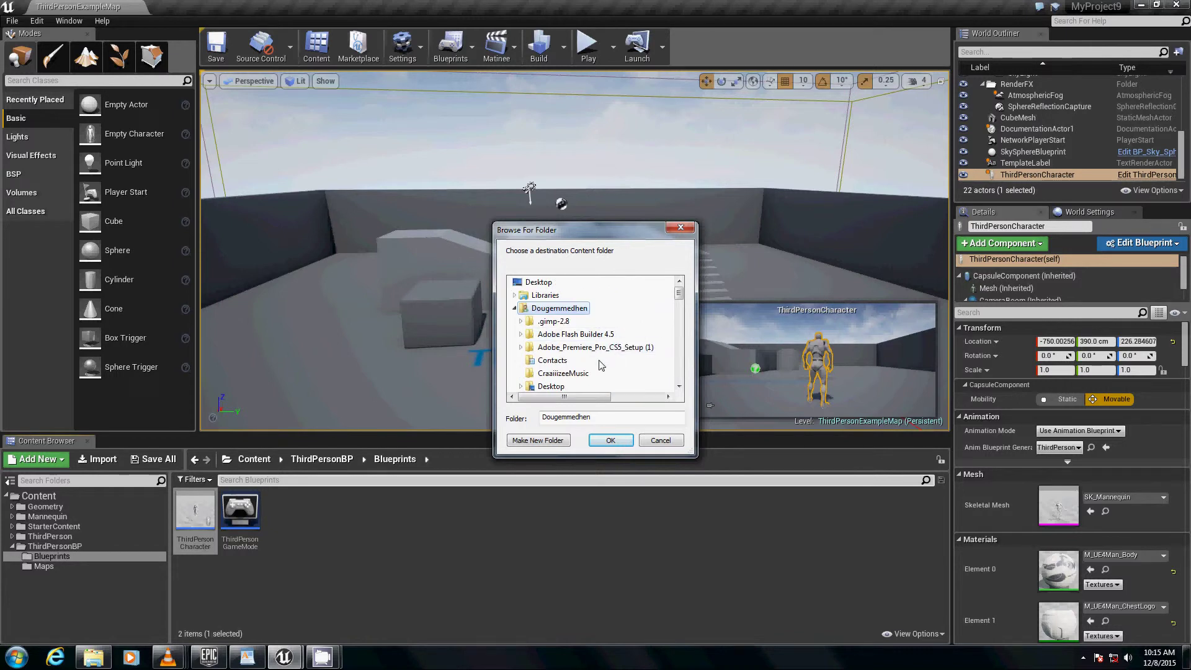
scroll(599, 363, "down", 1)
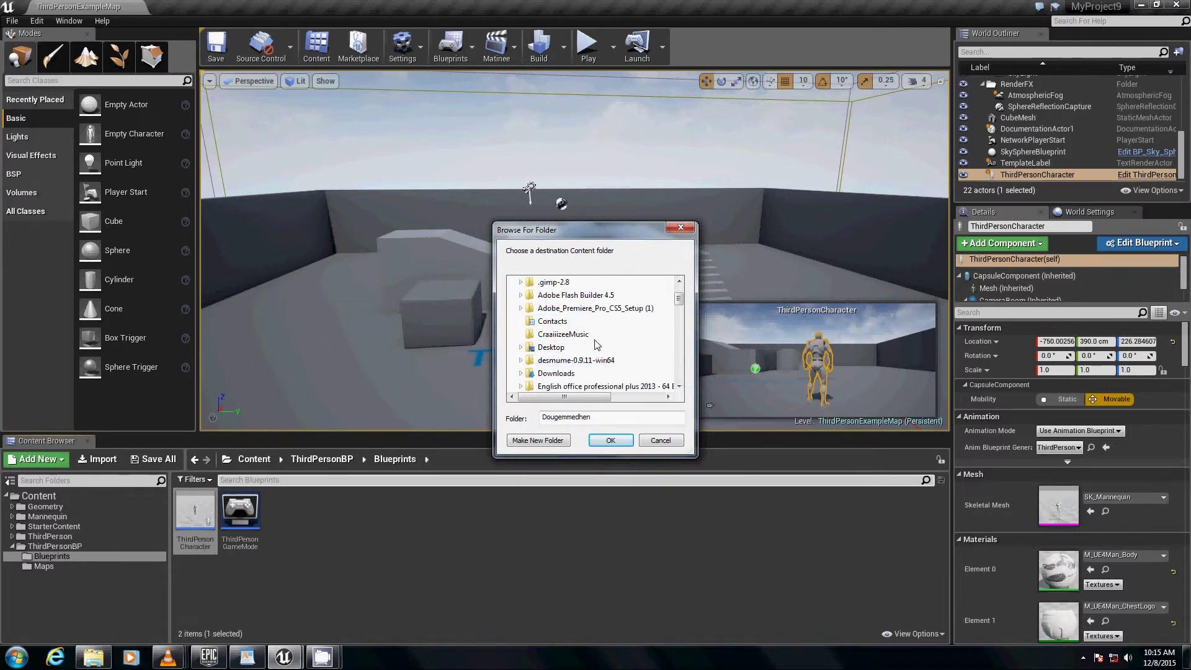
scroll(609, 339, "down", 2)
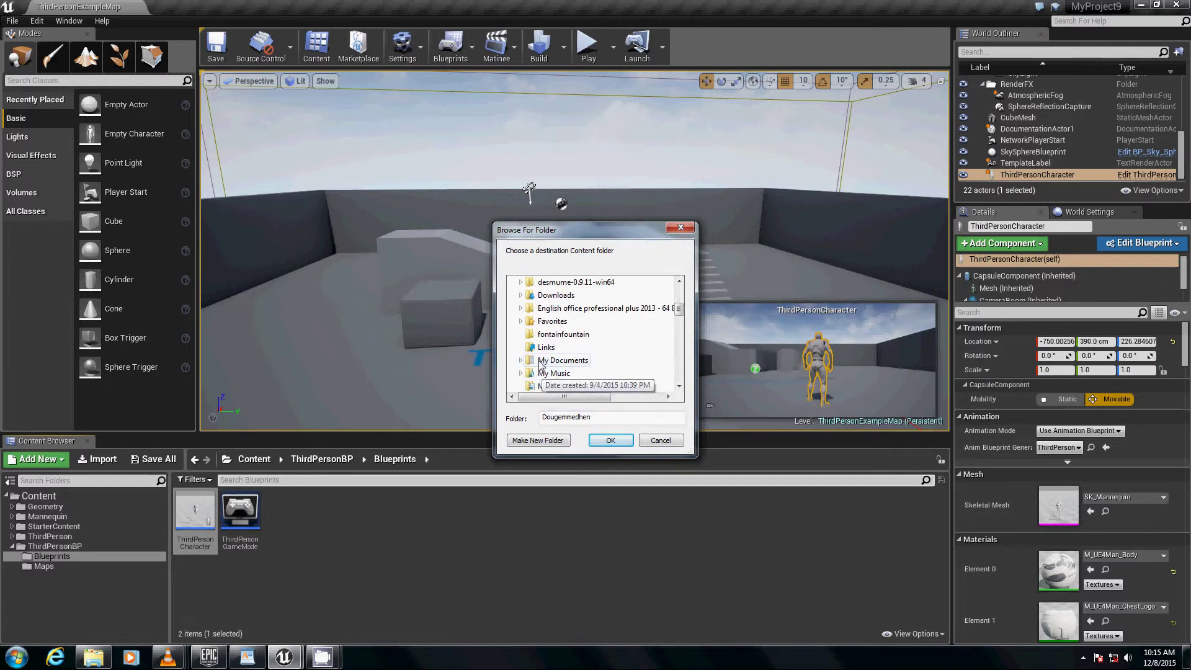
left_click(552, 360)
scroll(588, 345, "down", 2)
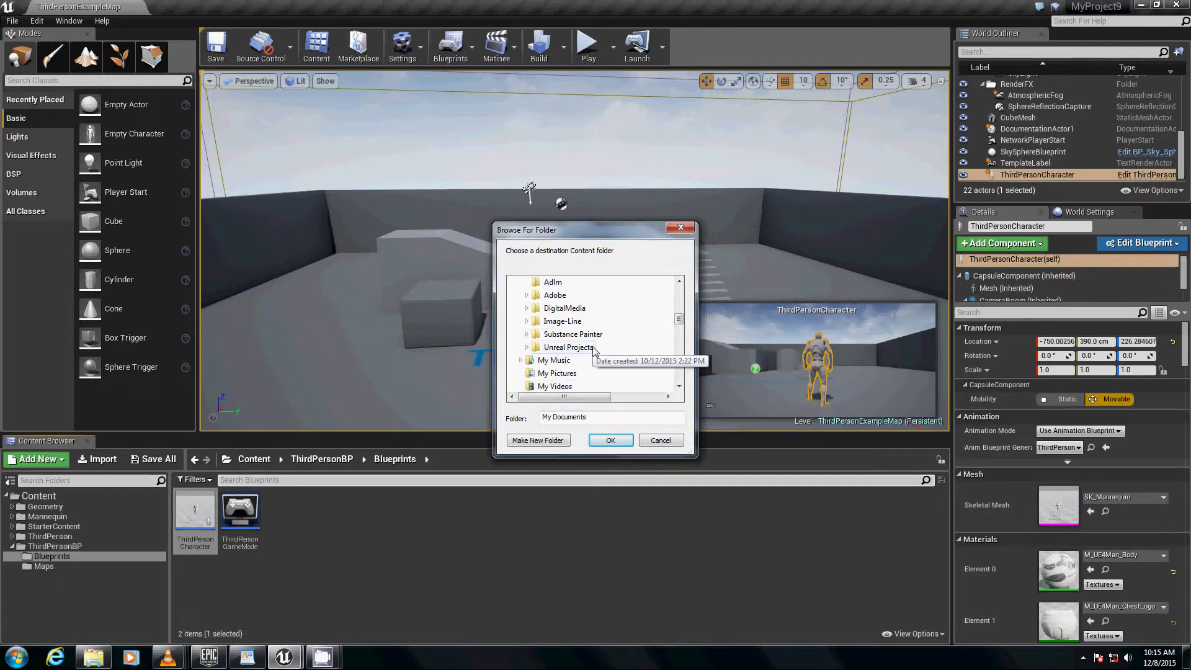
left_click(591, 347)
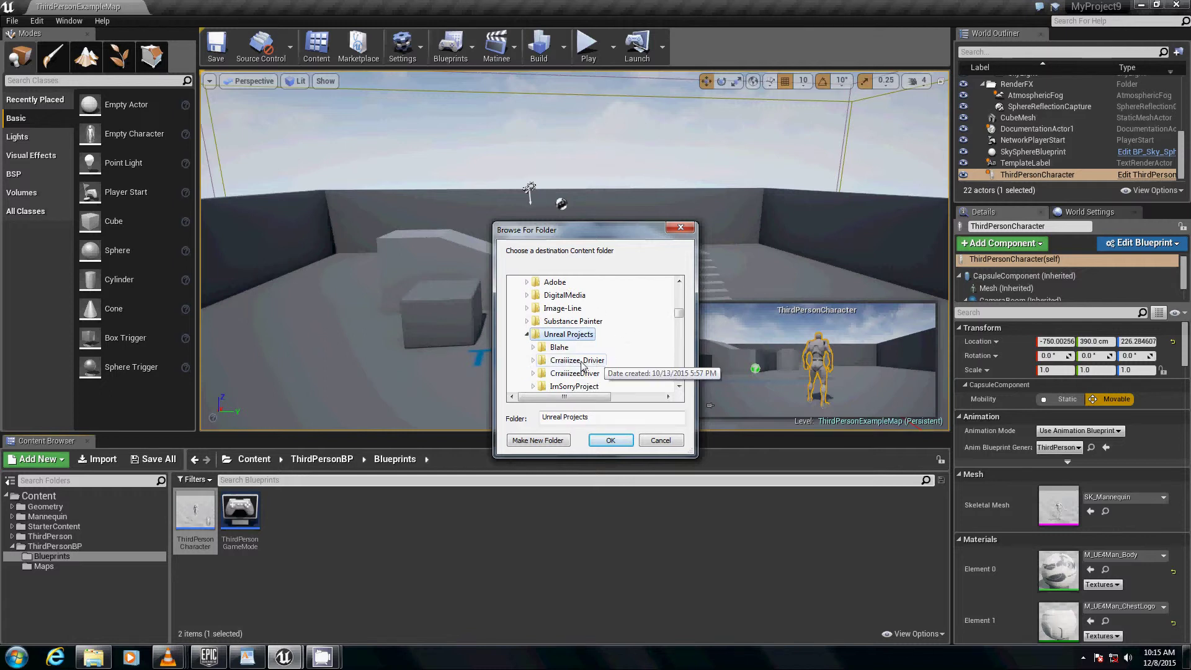
left_click(580, 361)
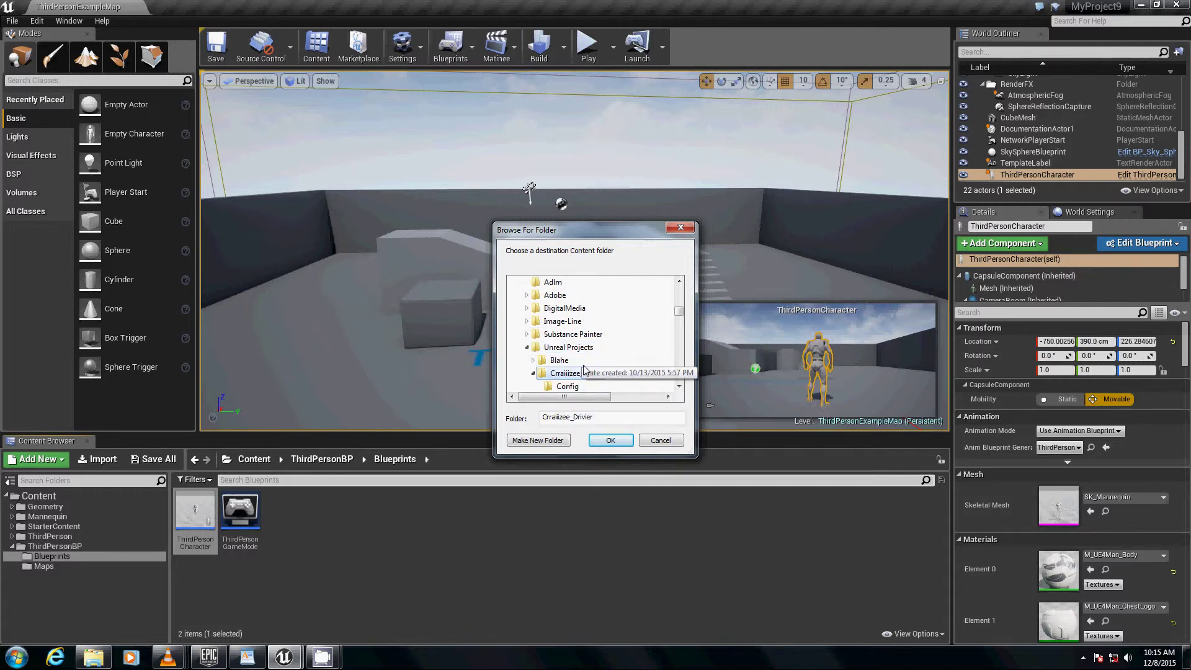
double_click(580, 361)
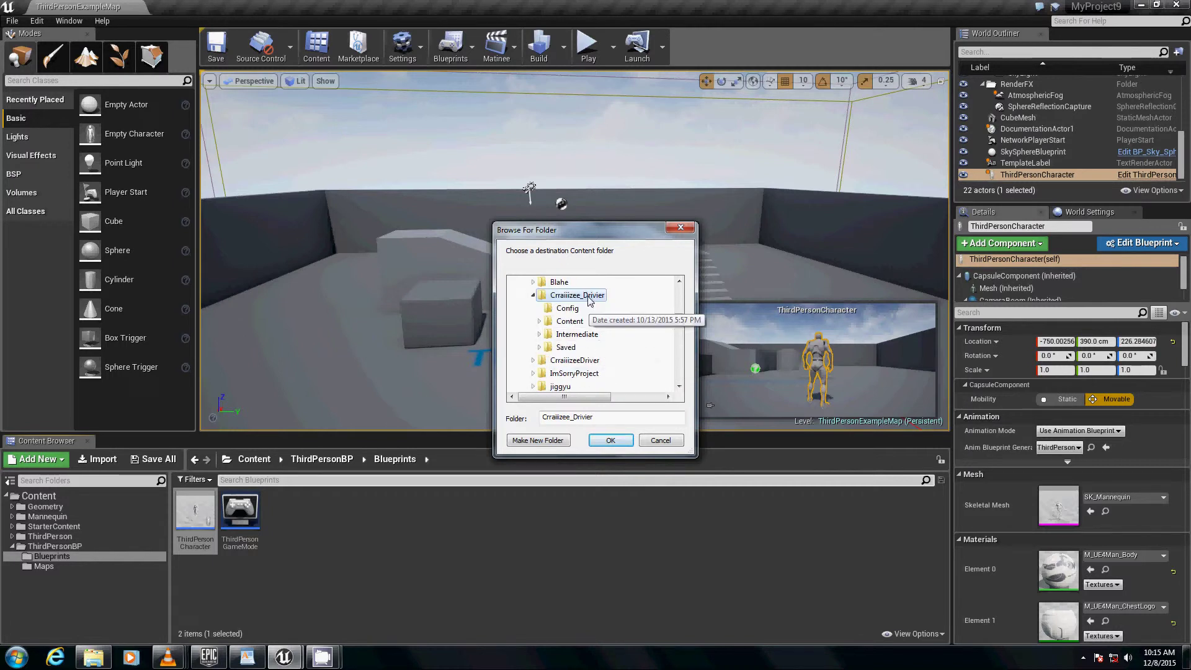
left_click(569, 321)
double_click(569, 320)
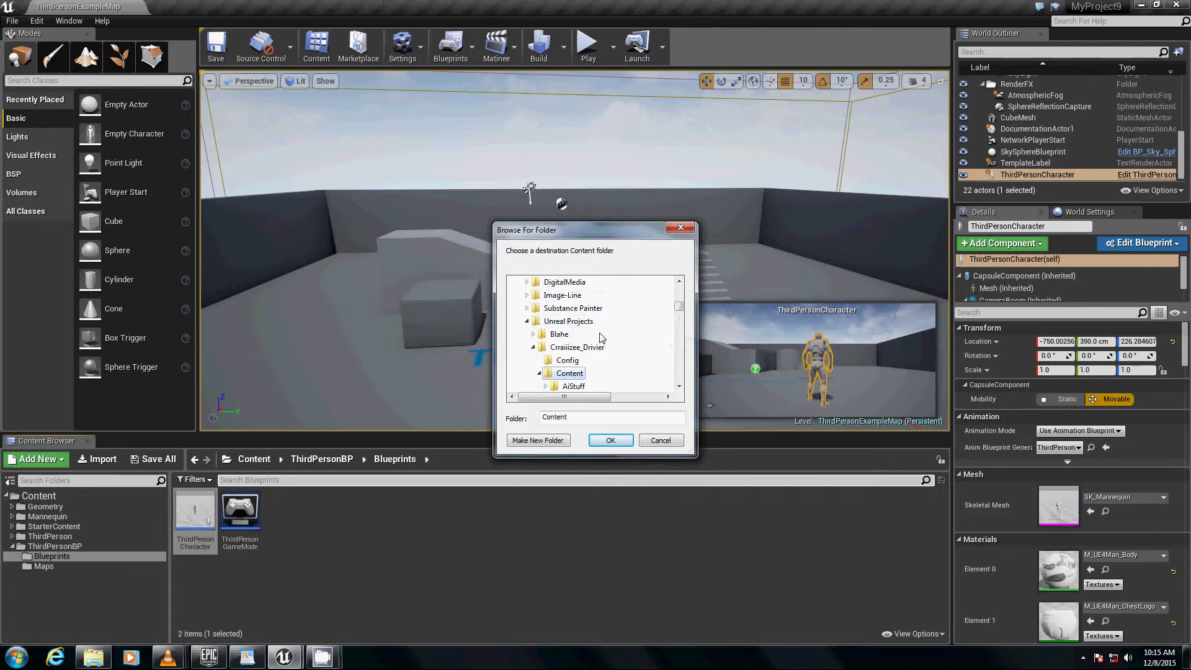
scroll(601, 338, "down", 1)
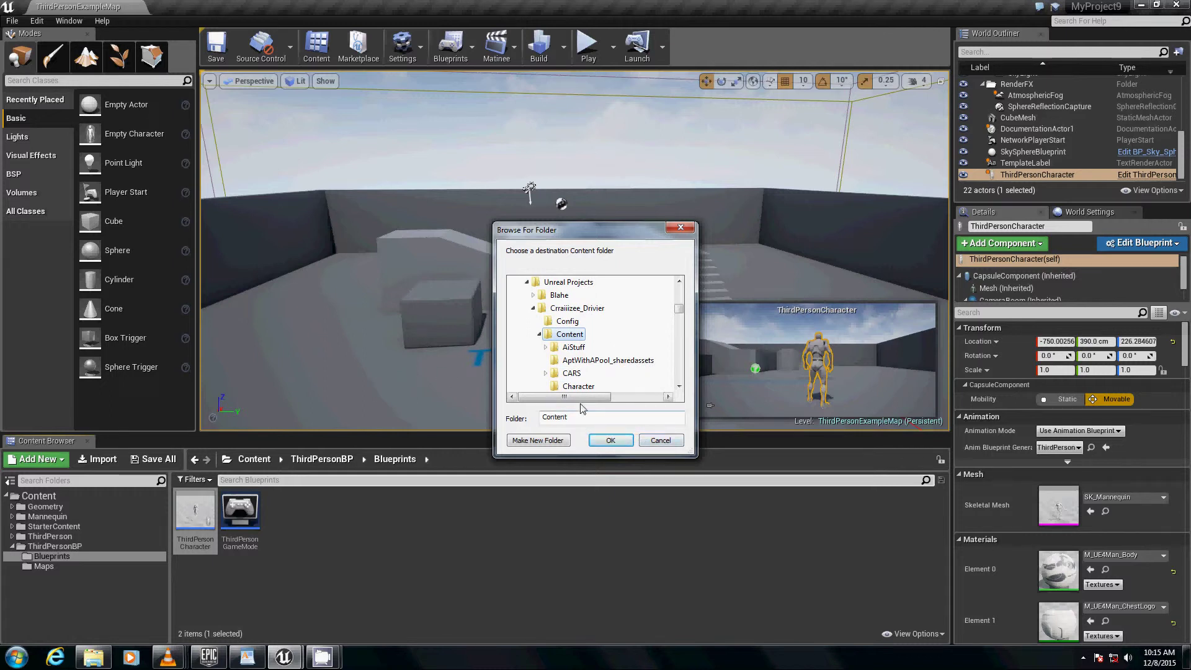
left_click(661, 440)
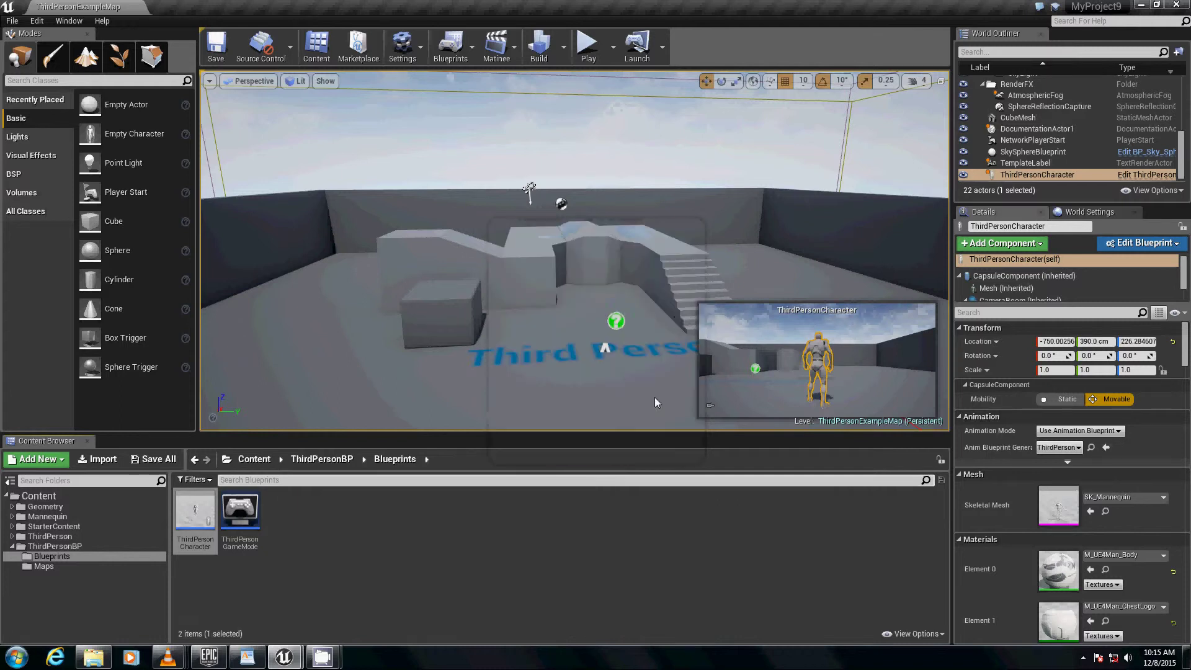
Step: Launch another UE4Editor from the engine's Win64 folder and open the MyProject7 project
right_click_drag(514, 257, 568, 381)
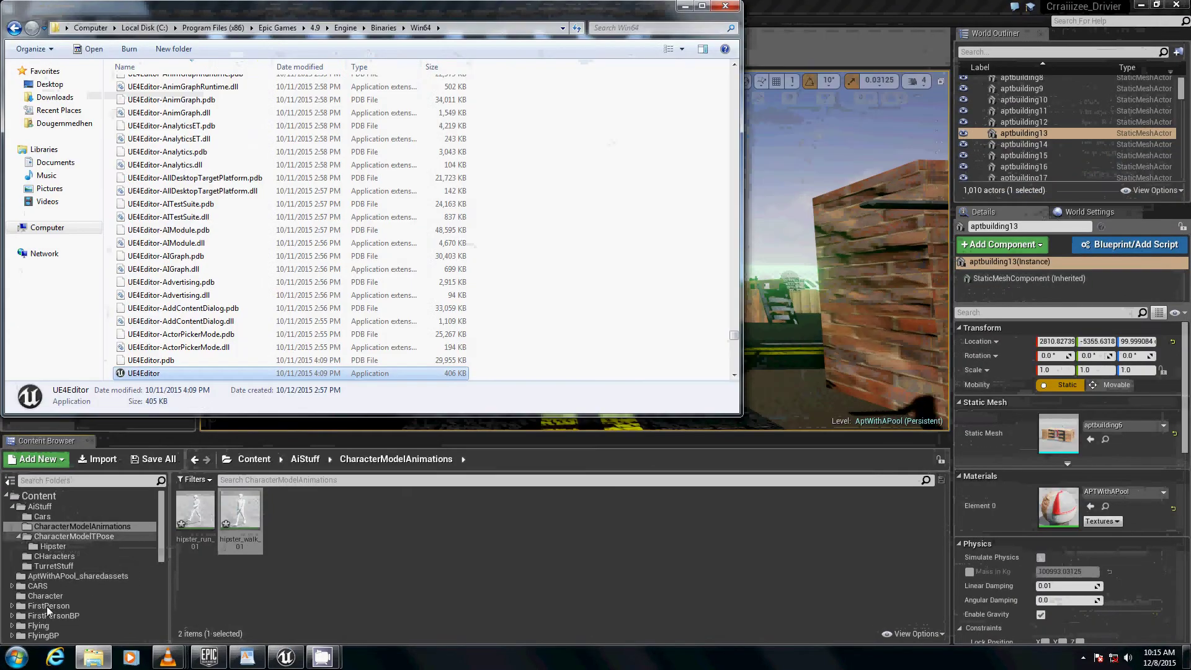
double_click(193, 374)
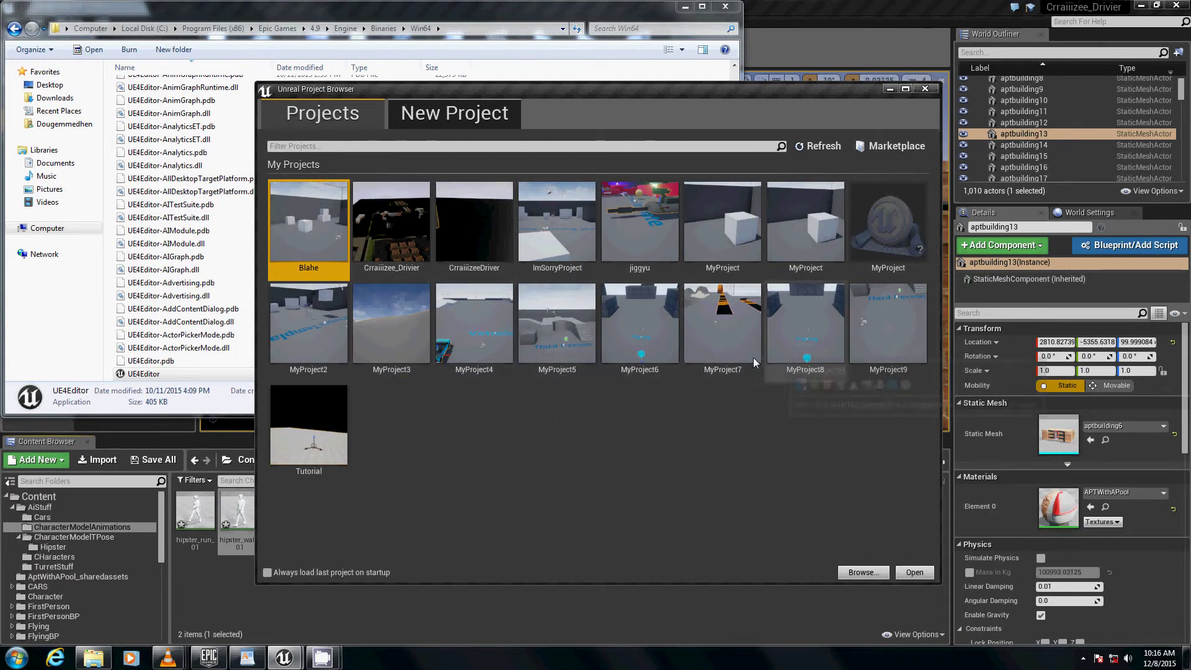
double_click(723, 342)
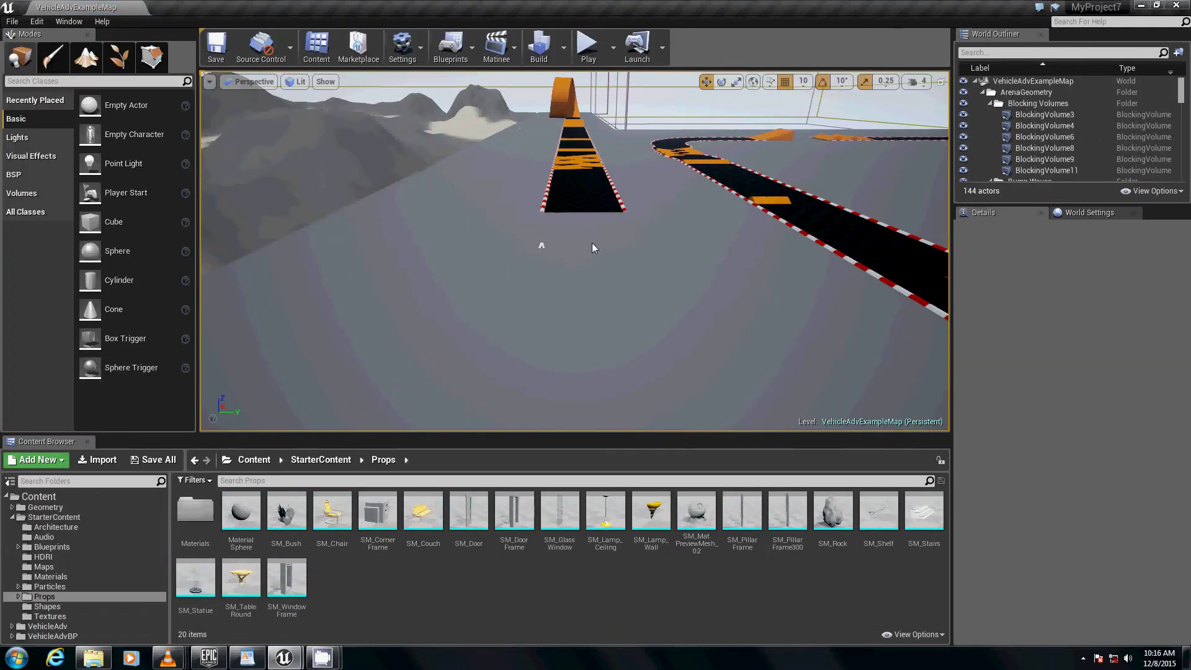
Step: Open the Blueprints folder inside VehicleAdvBP in the MyProject7 content
right_click_drag(592, 247, 461, 256)
right_click_drag(451, 206, 404, 173)
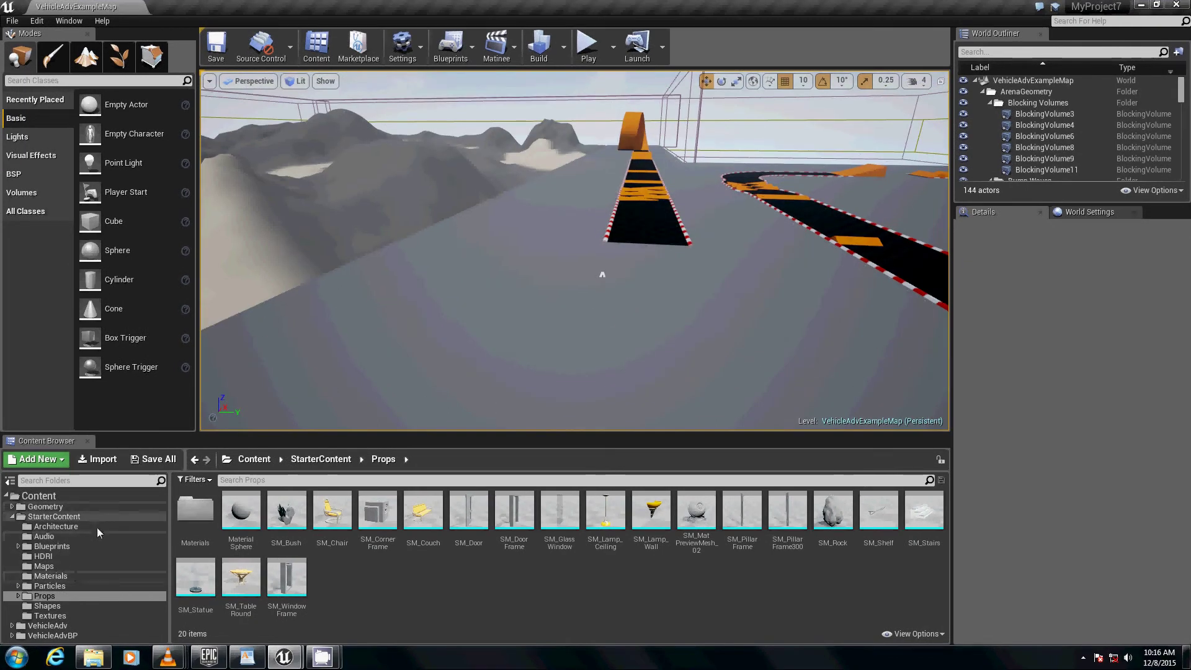
left_click(111, 634)
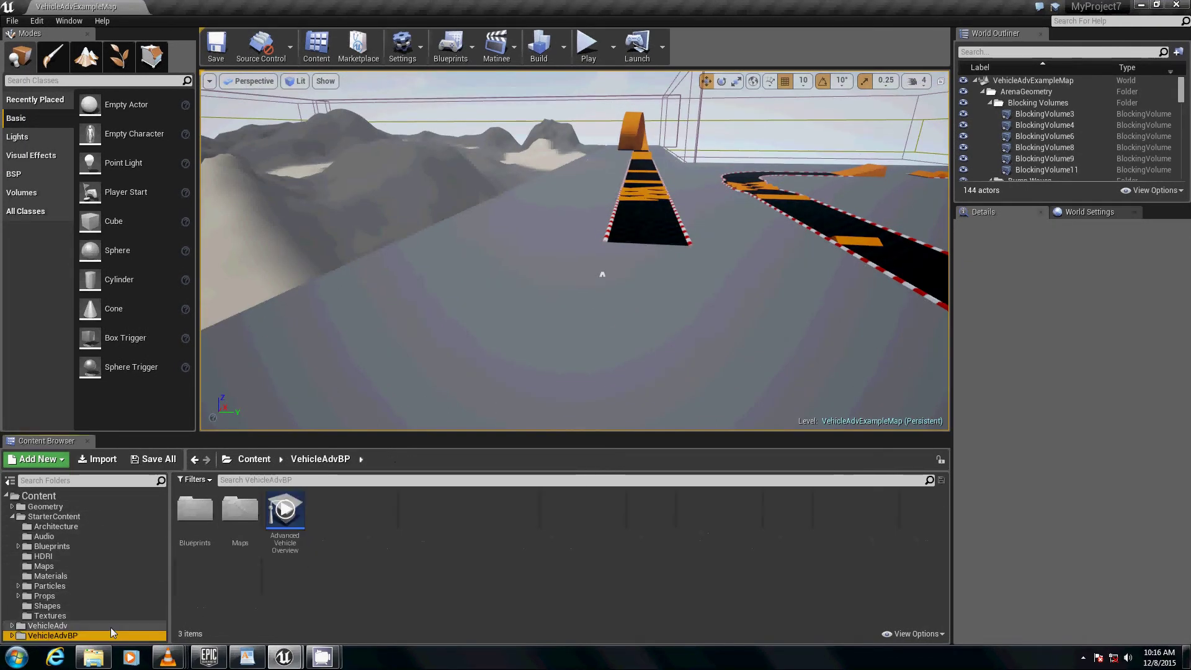
left_click(211, 527)
double_click(214, 526)
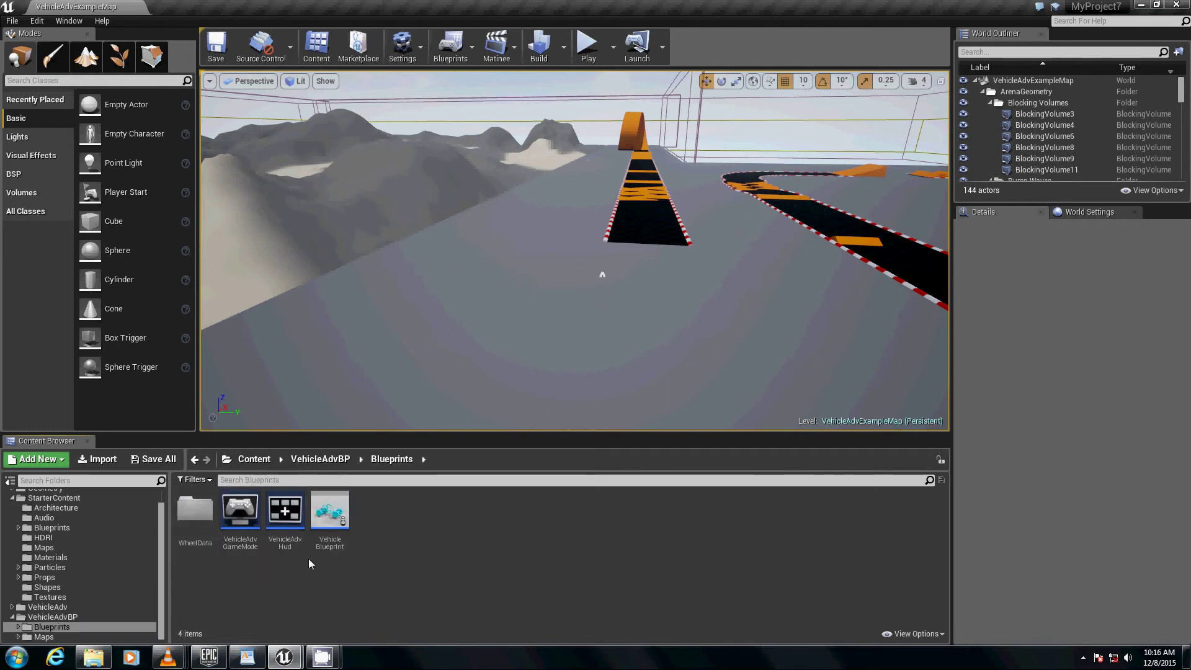
Step: Start migrating VehicleBlueprint, find Crraiiizee_Drivier's Content folder as the destination, and cancel the migration
left_click(329, 524)
right_click(320, 521)
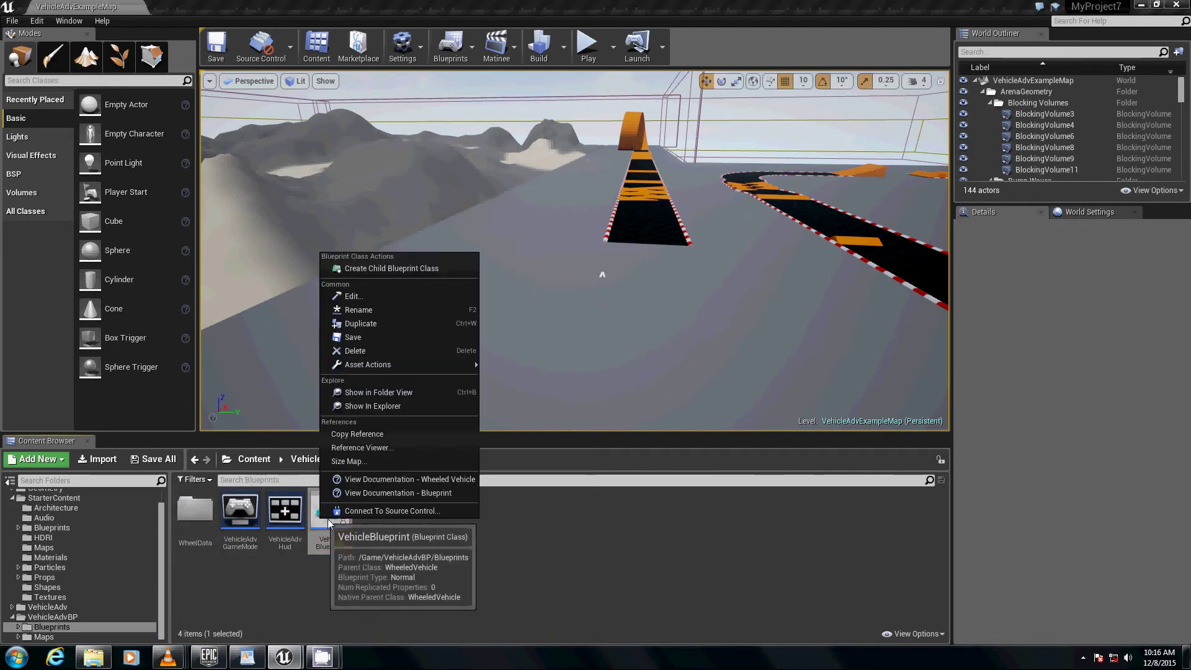
mouse_move(413, 366)
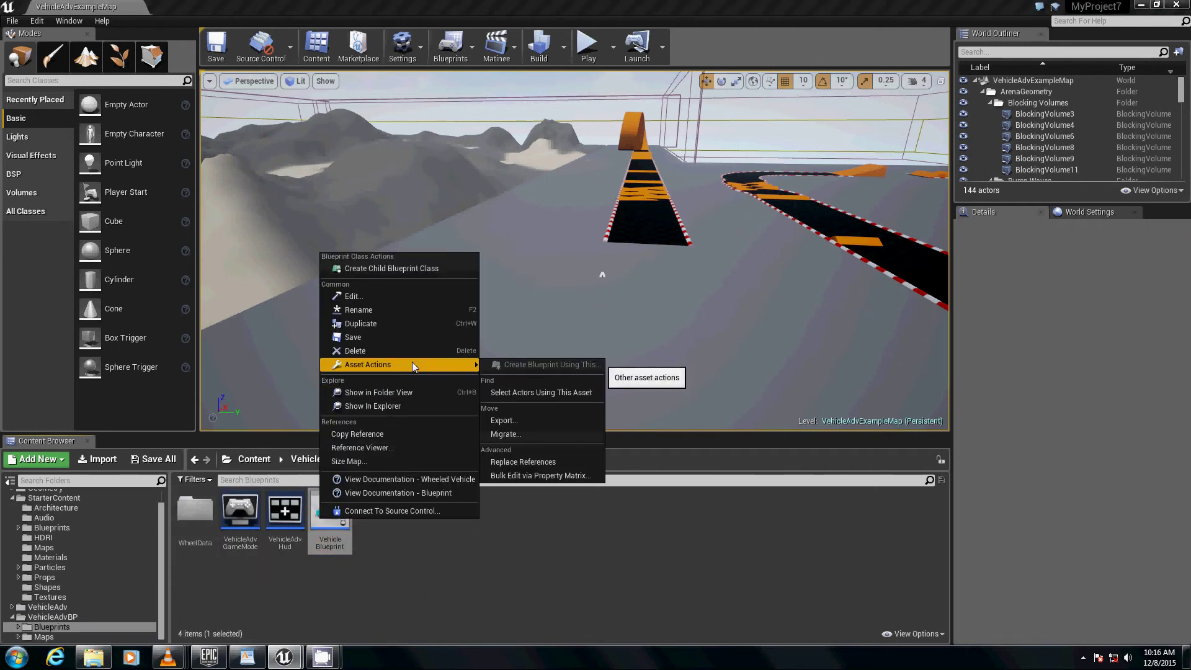
left_click(524, 434)
left_click(703, 474)
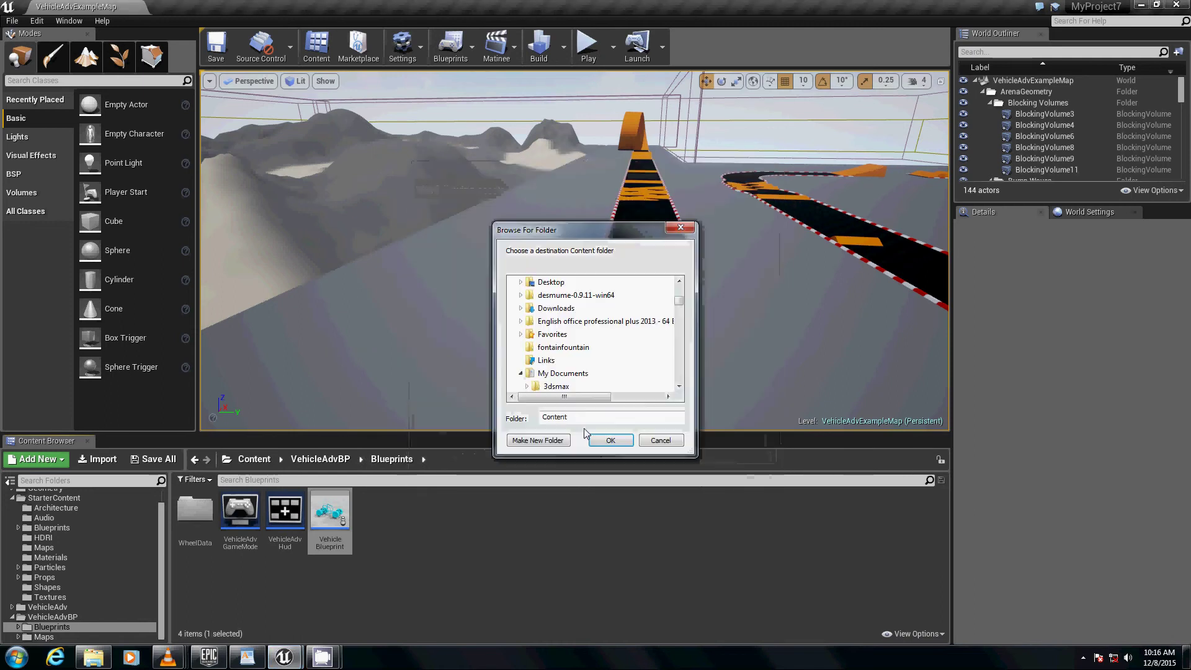
scroll(589, 398, "down", 1)
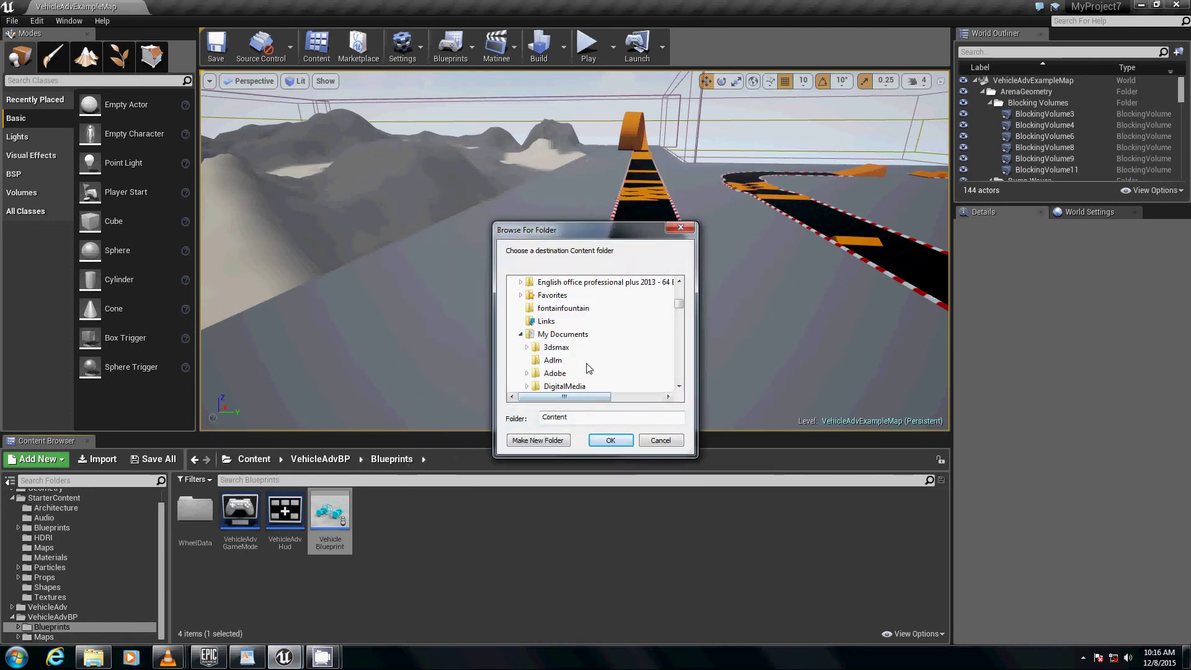
scroll(589, 368, "down", 5)
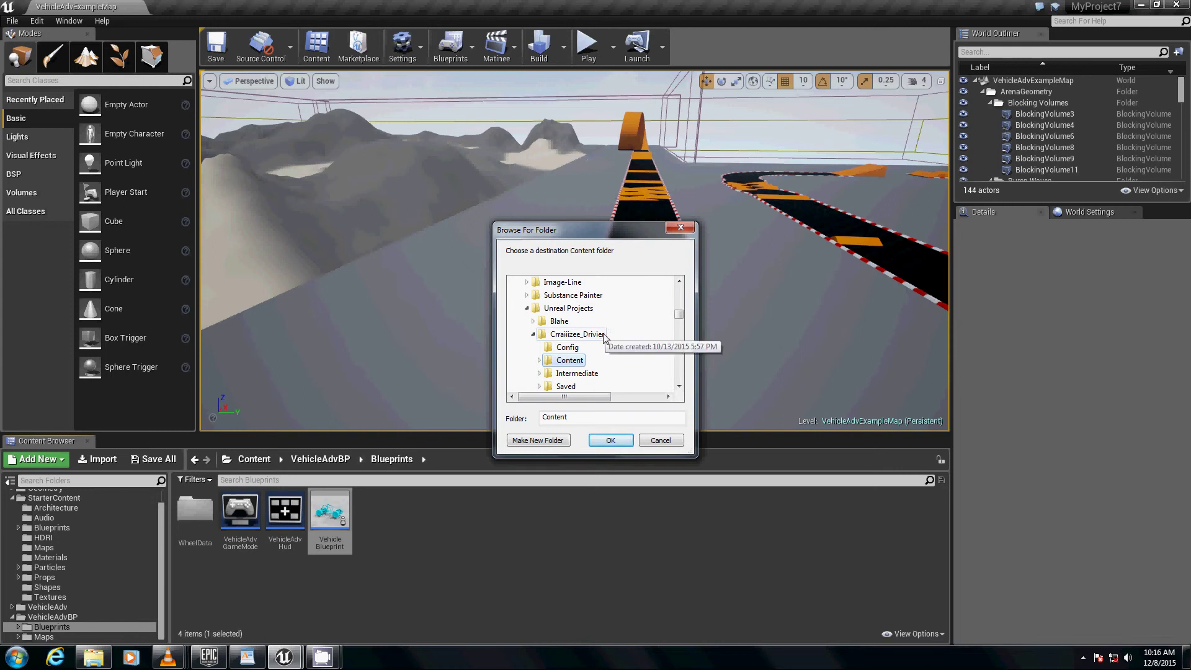
left_click(659, 441)
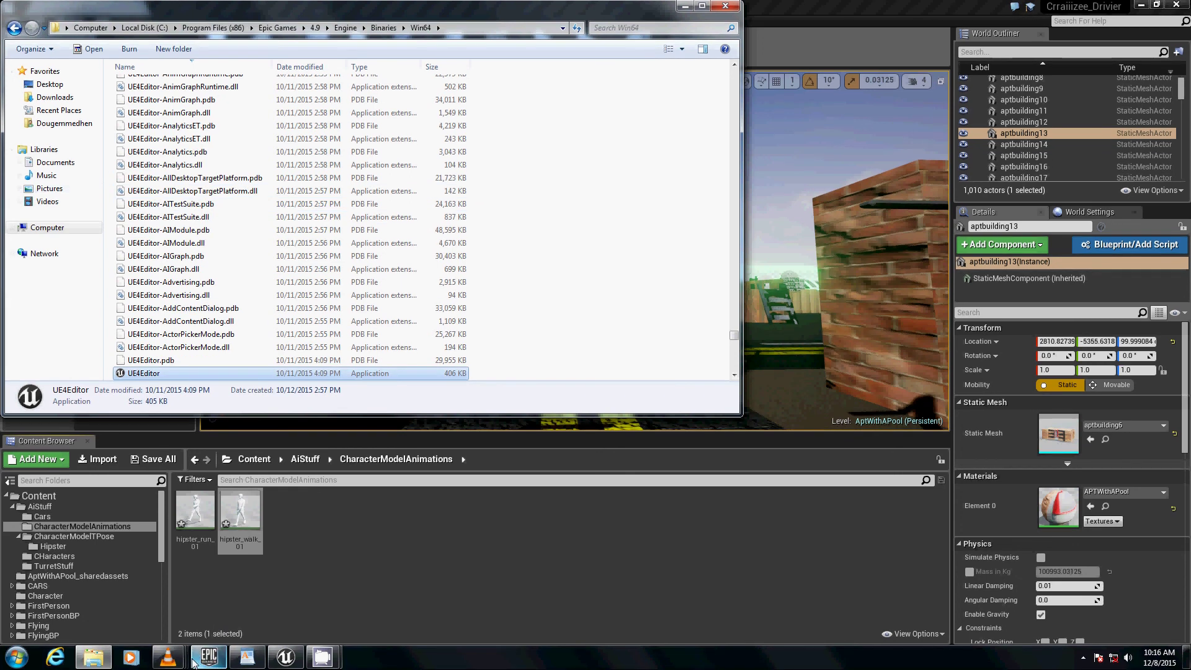
left_click(319, 661)
left_click(268, 606)
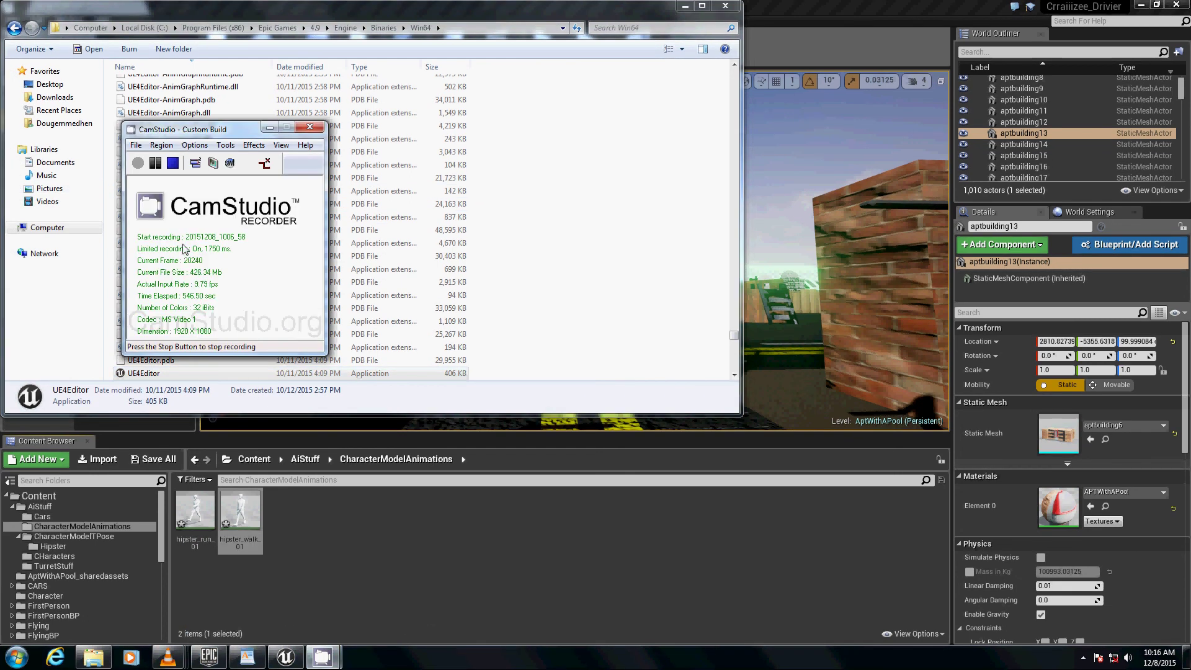